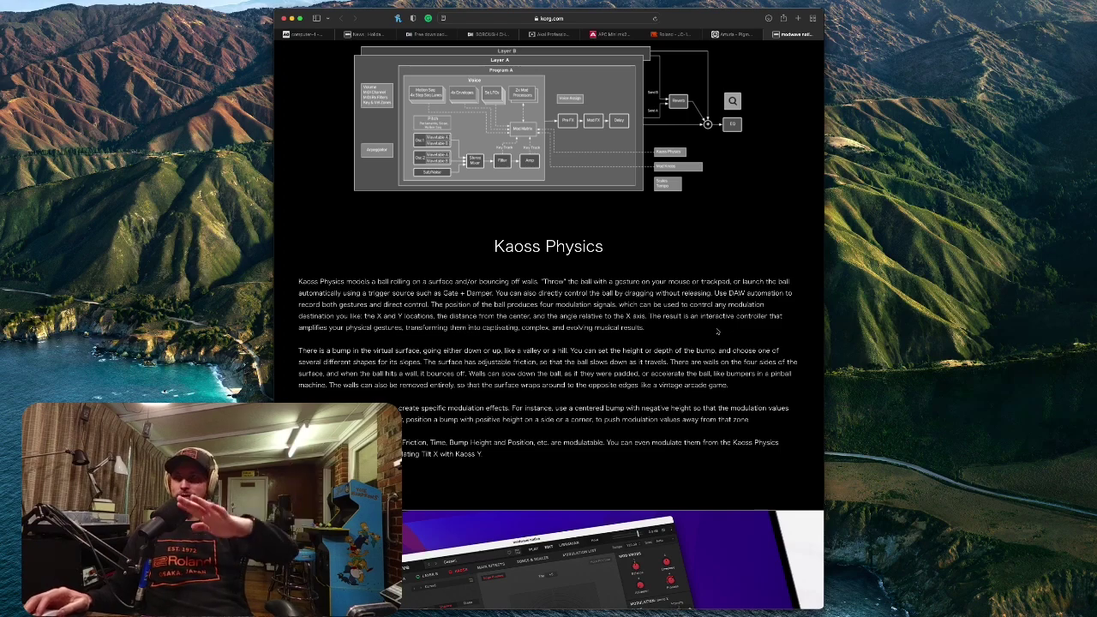
Read through the Kaoss Physics description on the Korg modwave native page
scroll(662, 336, "down", 2)
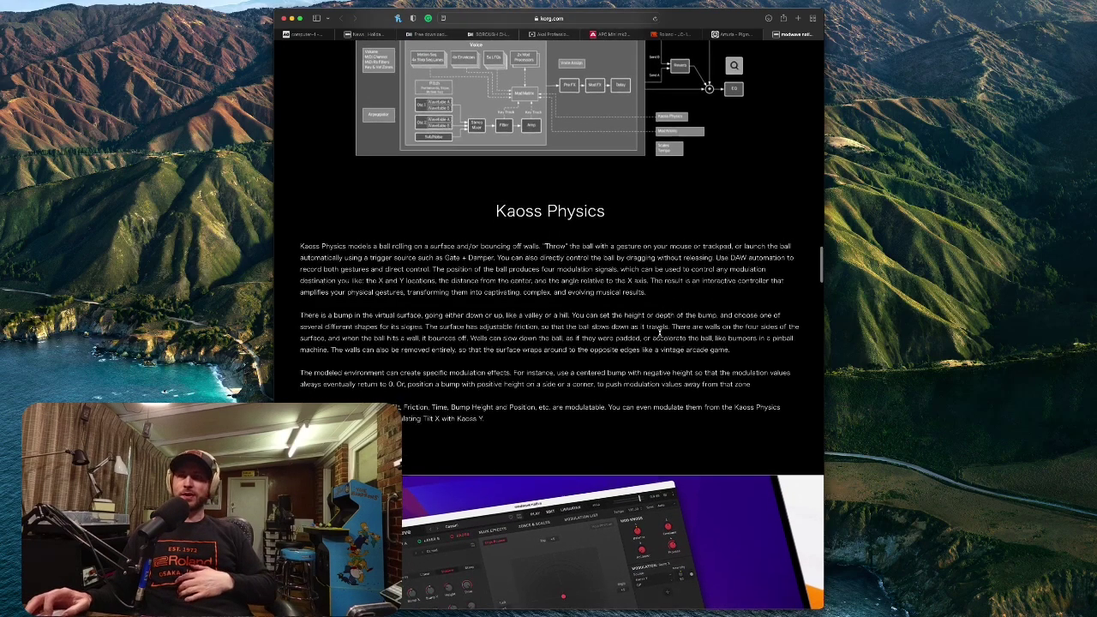
scroll(582, 301, "down", 5)
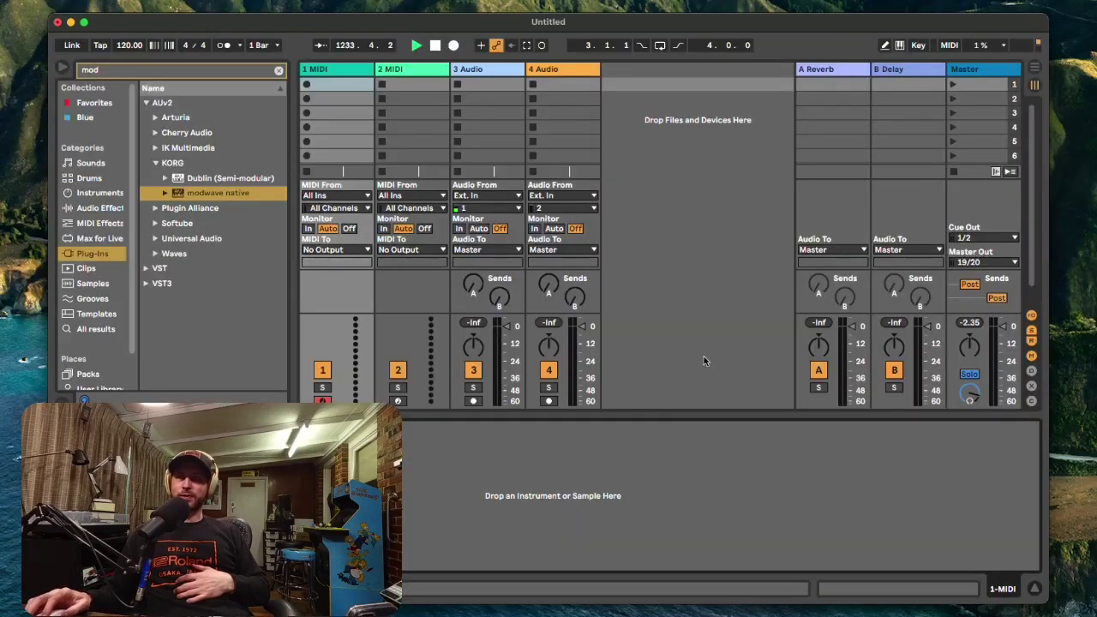
Switch to Ableton Live, load KORG's AUv2 modwave native plug-in onto the first MIDI track and start its demo
double_click(222, 193)
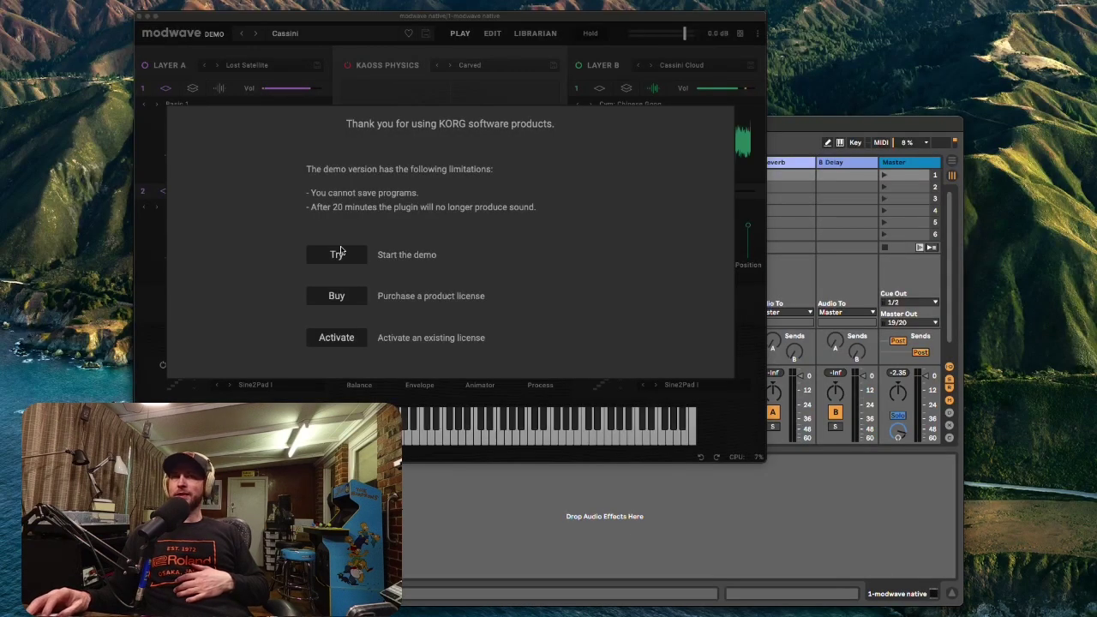
left_click(337, 254)
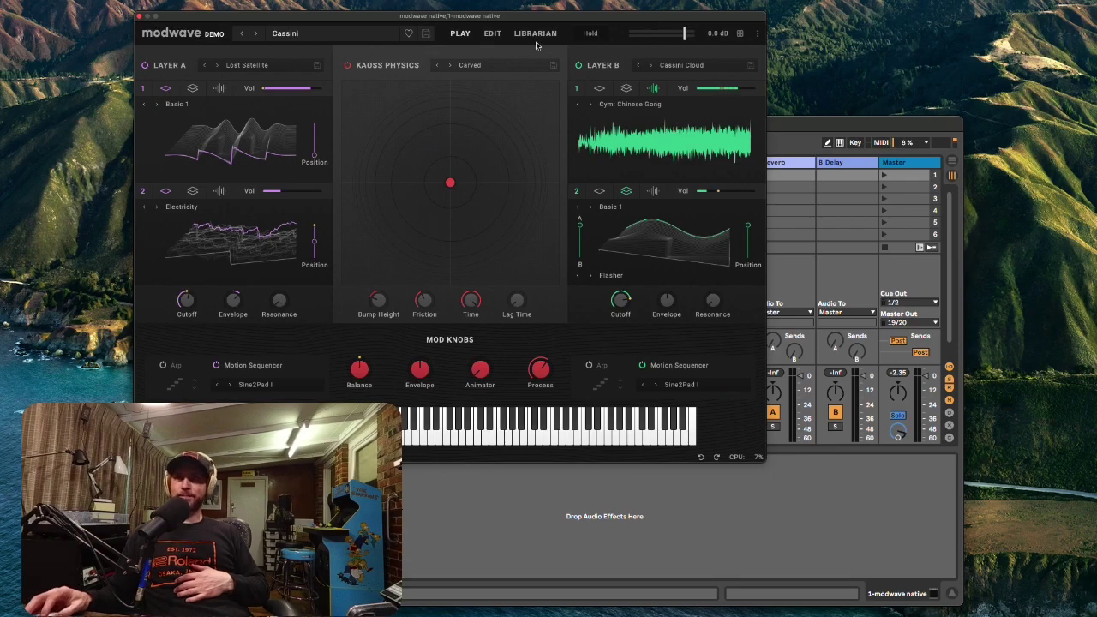
left_click_drag(522, 17, 768, 21)
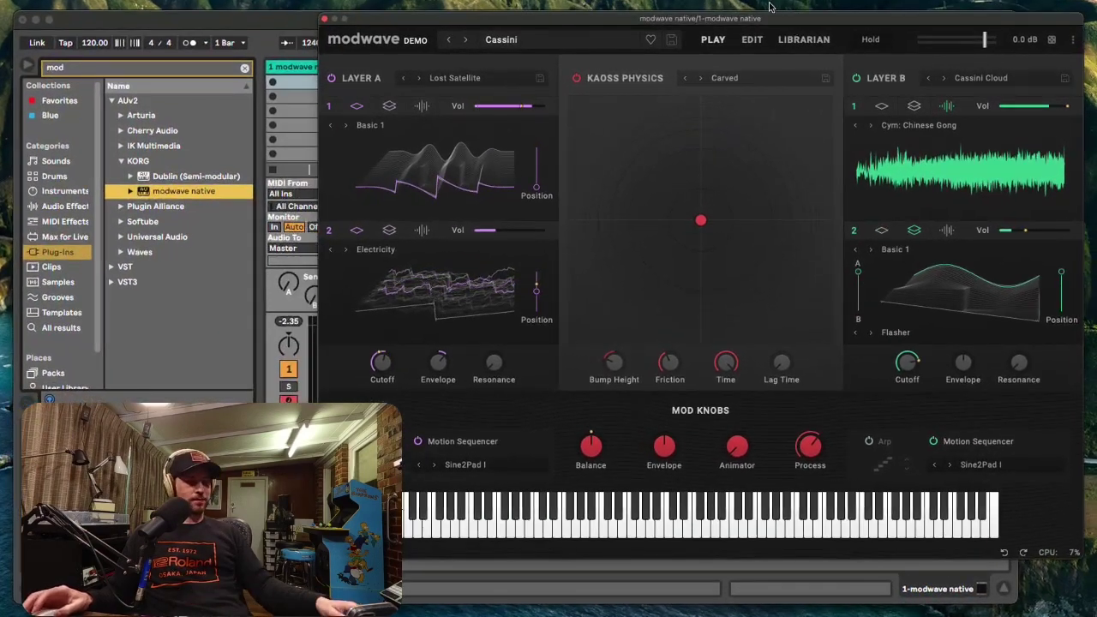
key("ctrl+Right")
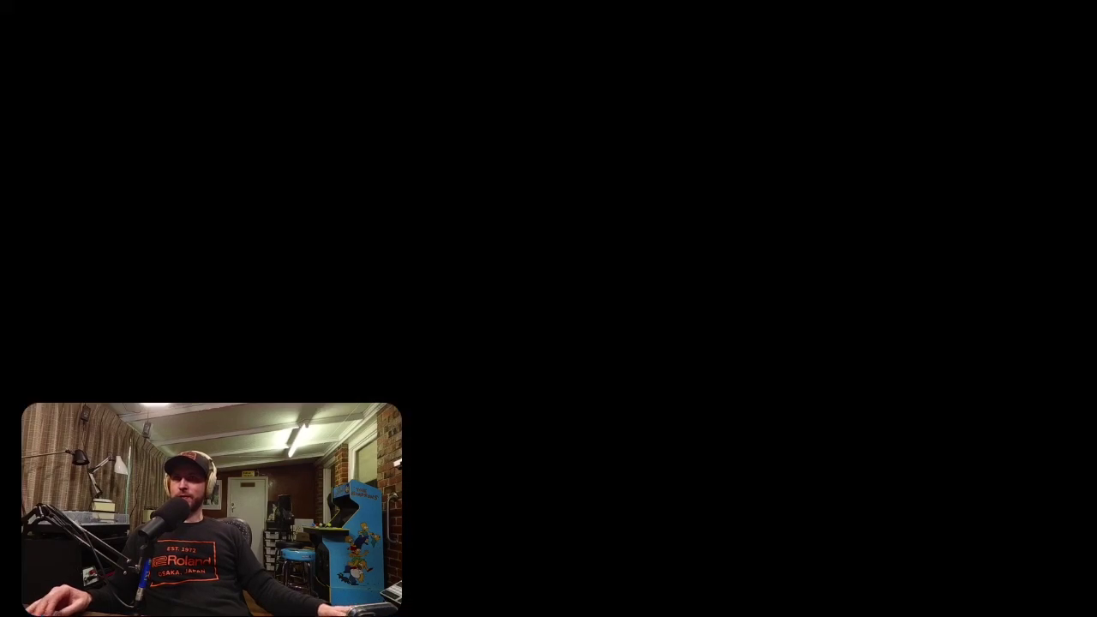
key("ctrl+Left")
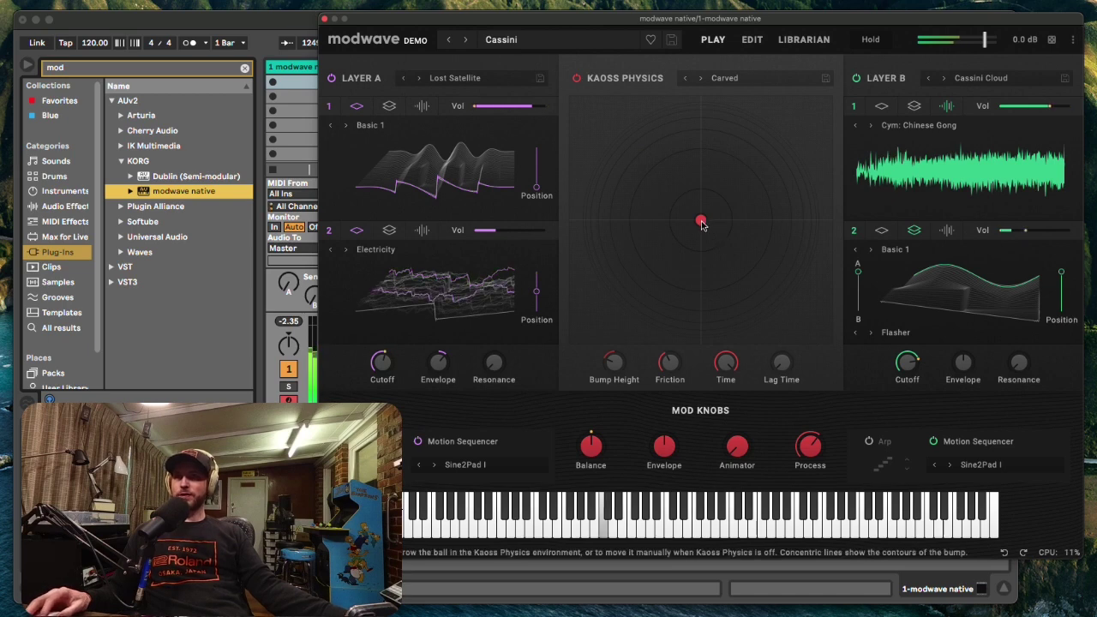
Throw the Kaoss Physics ball in the Cassini performance, and do the same after loading the Cathedral Pad performance
left_click_drag(701, 224, 684, 237)
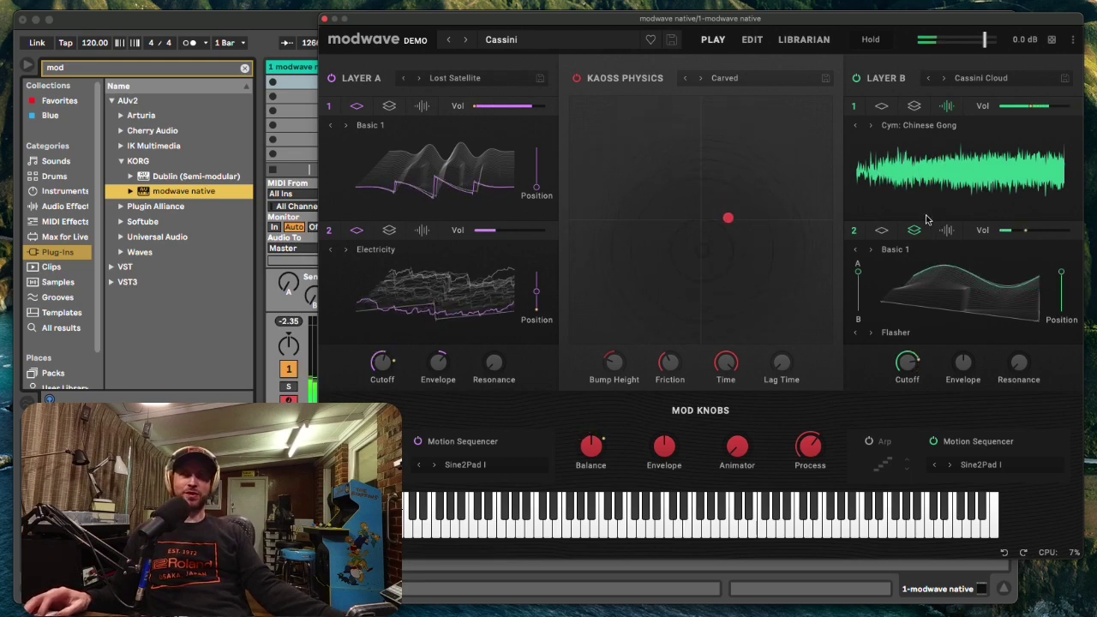
left_click_drag(780, 171, 657, 225)
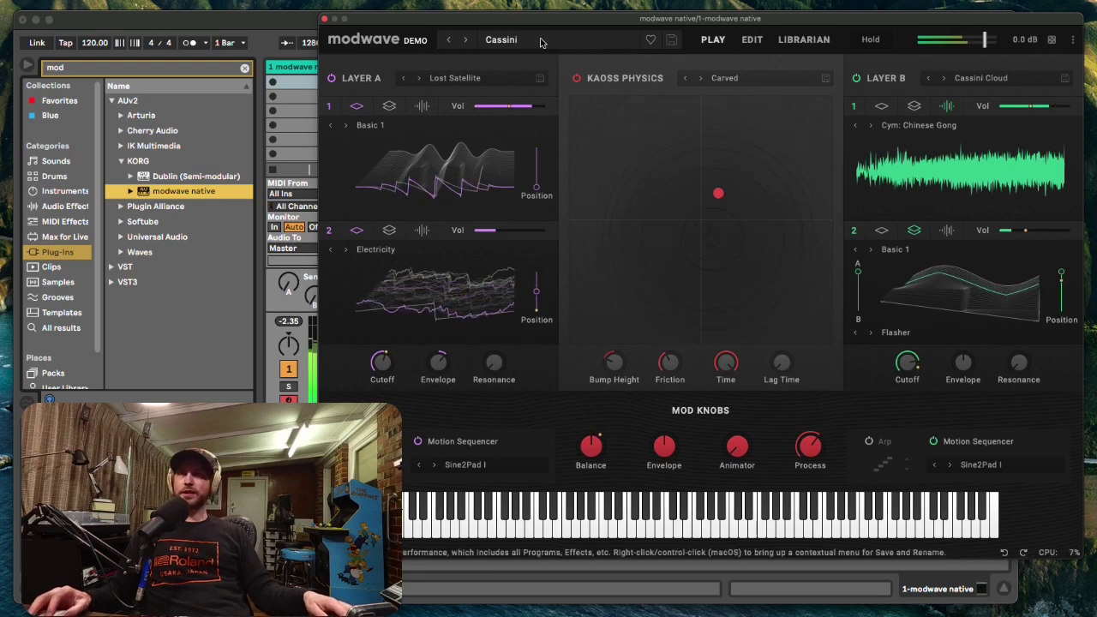
left_click(464, 42)
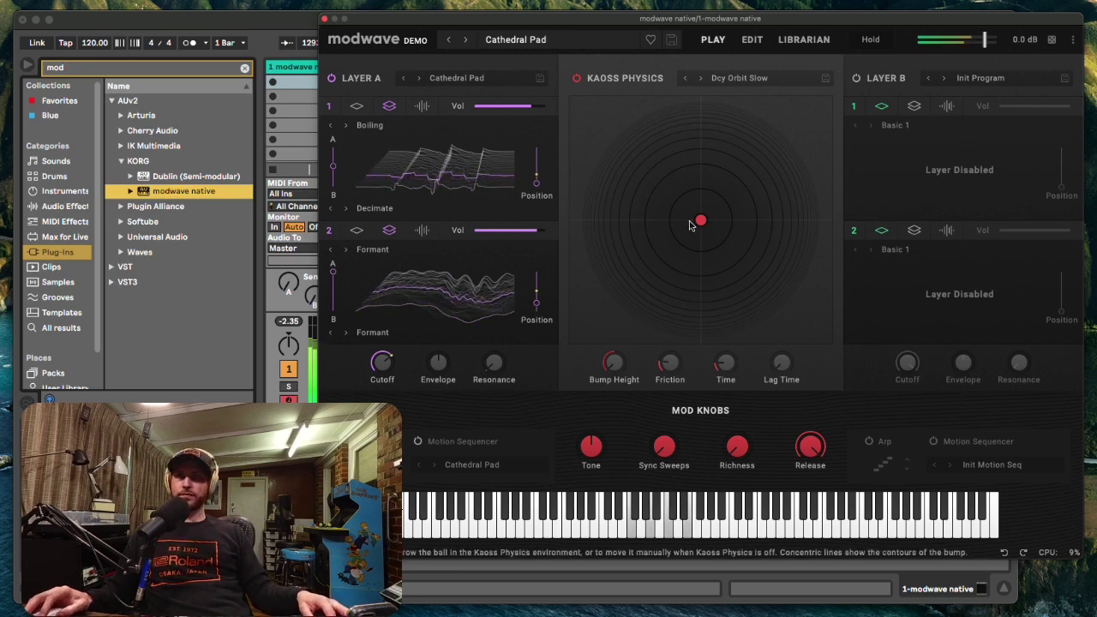
left_click_drag(696, 222, 814, 147)
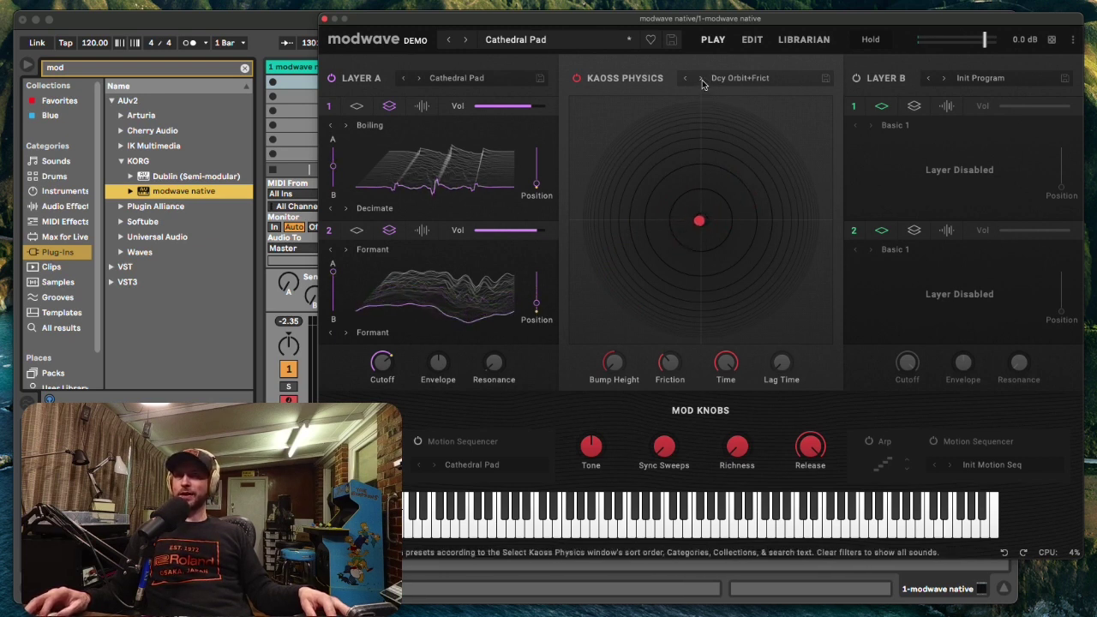
Audition Kaoss Physics presets on Cathedral Pad, from Deep Sea Ghosts through Diamond Offset to Downward Trend, and return to Down & Around
left_click(701, 78)
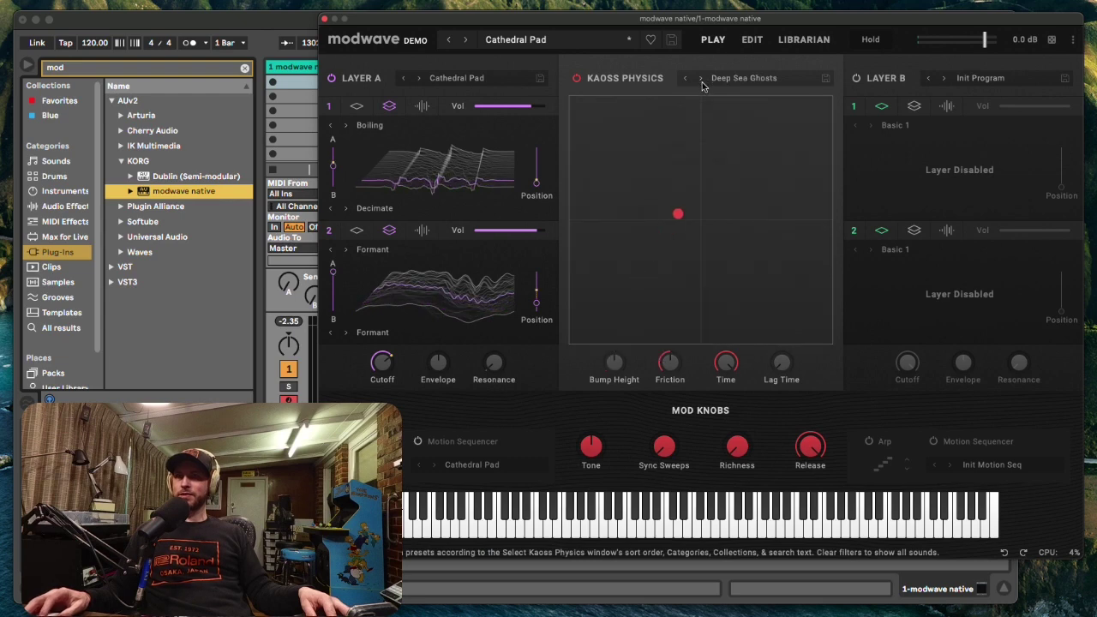
left_click(701, 78)
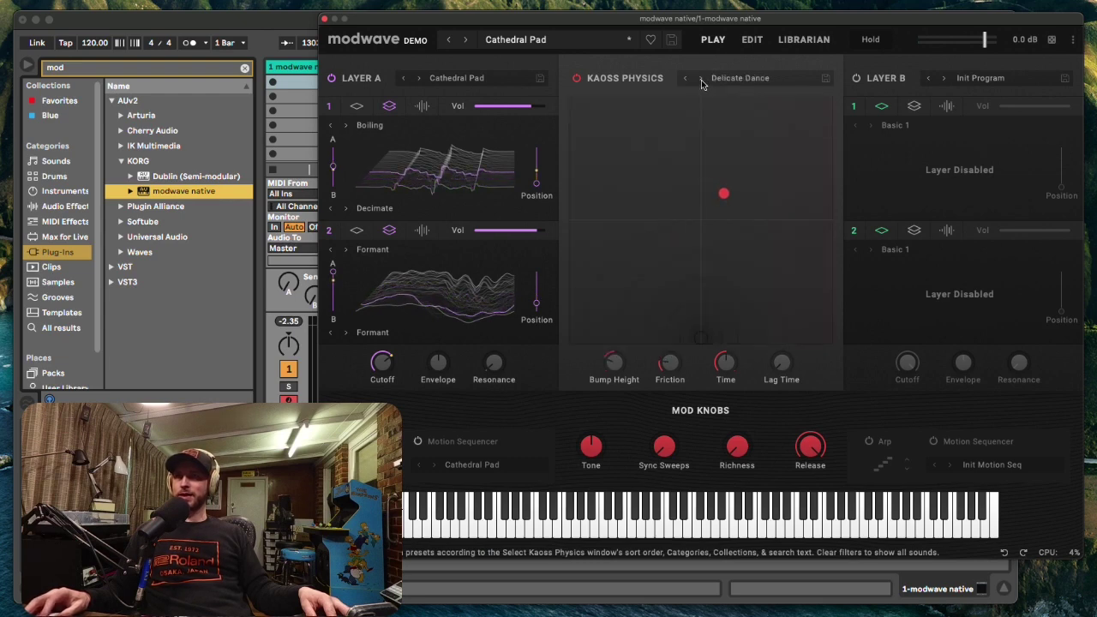
left_click(701, 78)
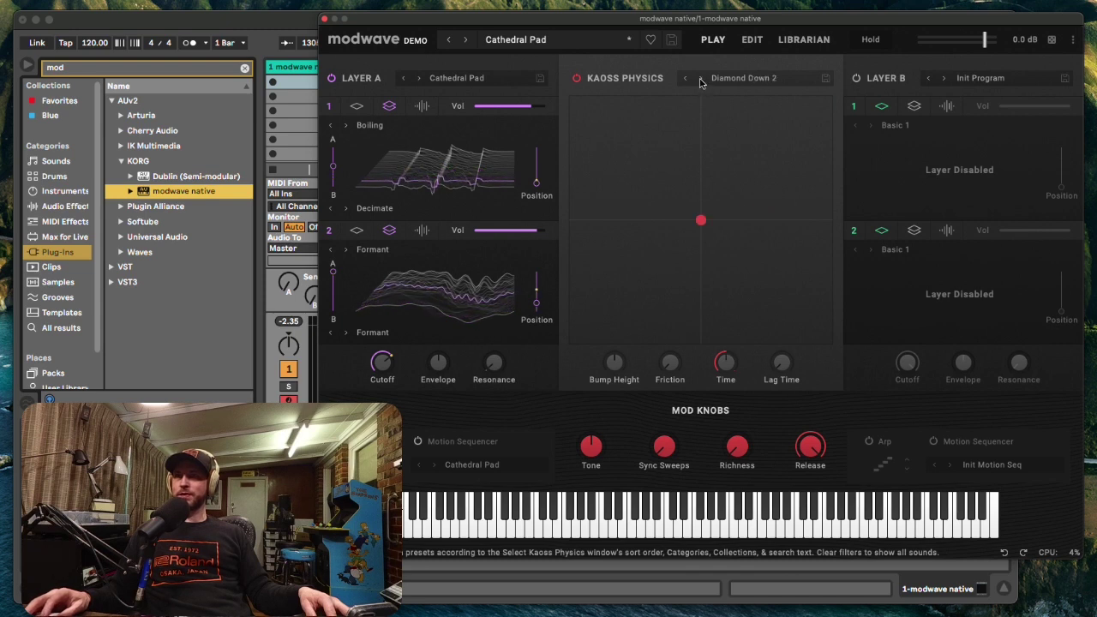
left_click(700, 78)
left_click(701, 78)
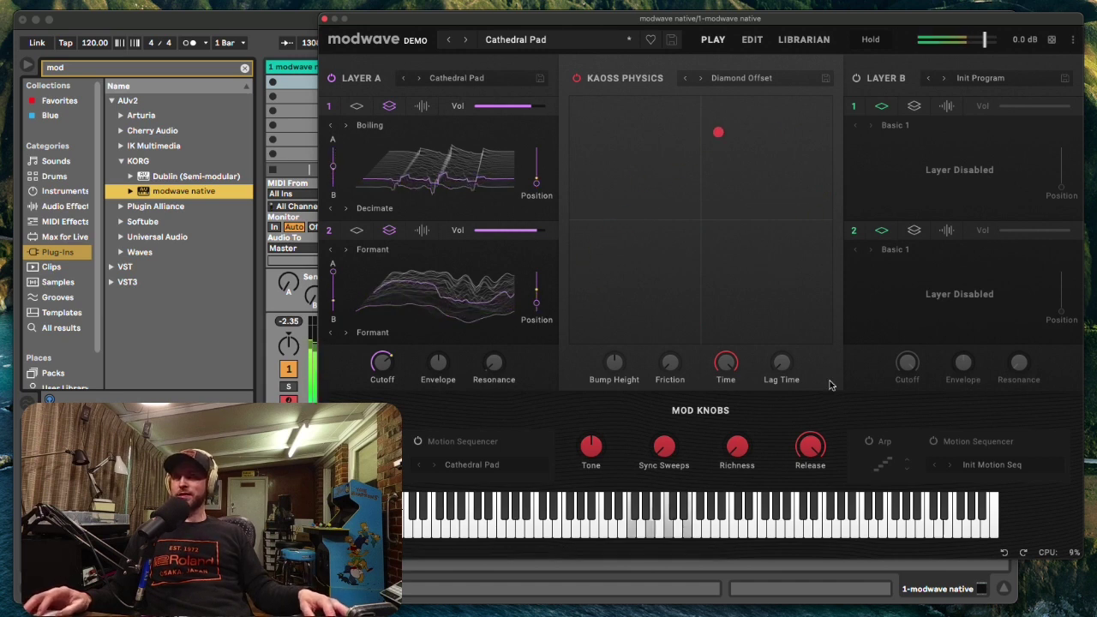
left_click(700, 78)
left_click(700, 78)
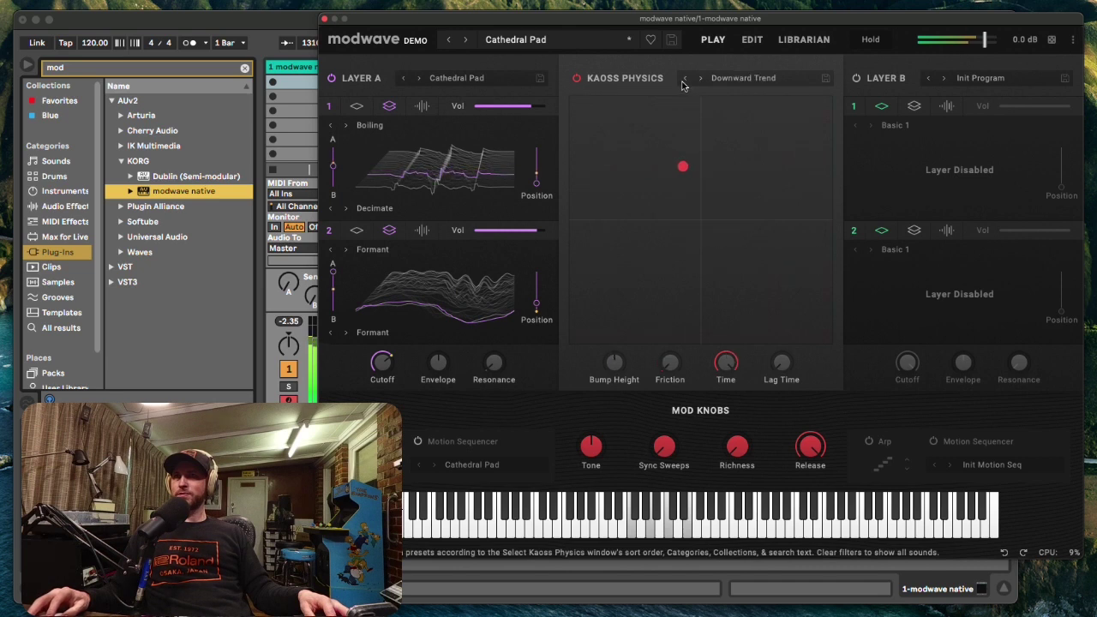
left_click(684, 78)
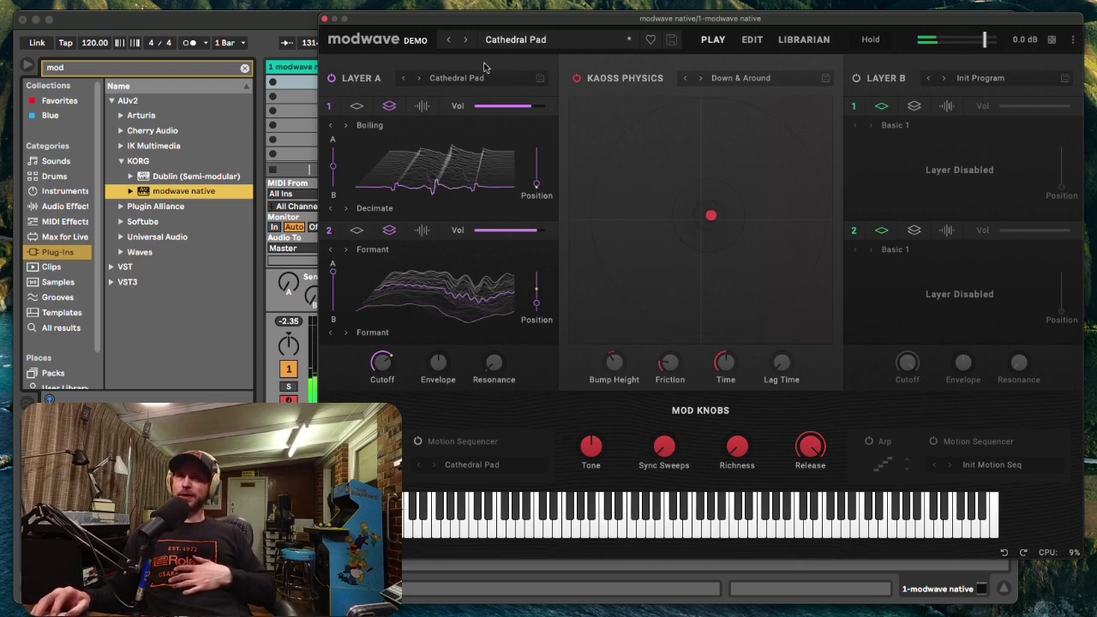
Load the Cheeze Wallace performance and throw its Kaoss Physics ball
left_click(465, 40)
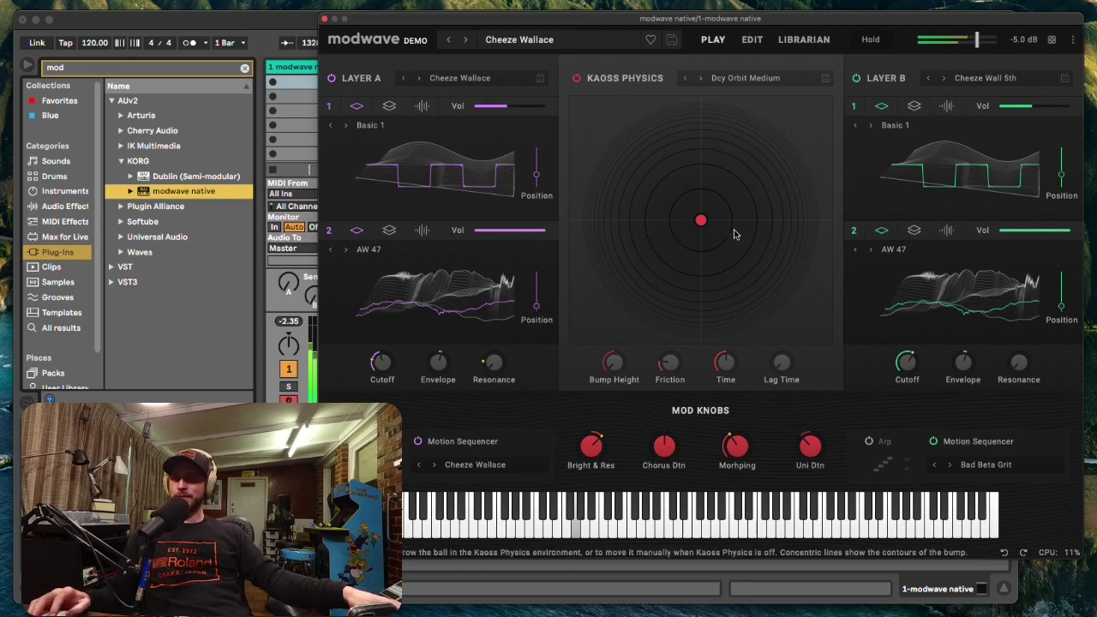
left_click_drag(733, 233, 709, 221)
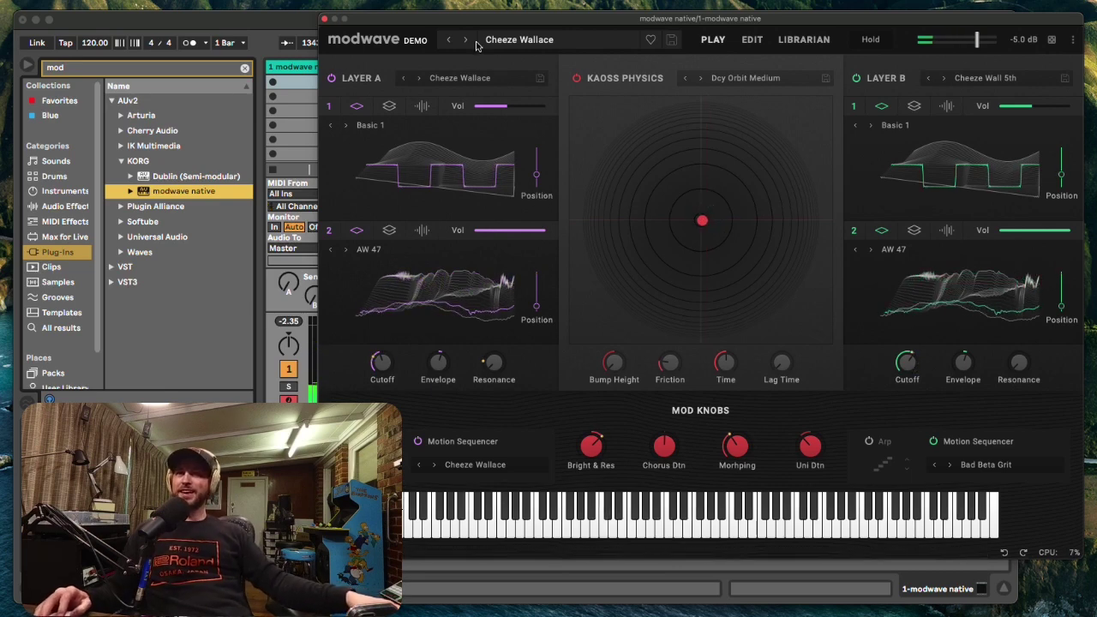
Examine the performance browser's list, categories and info, and keep Cheeze Wallace as the selected performance
left_click(508, 41)
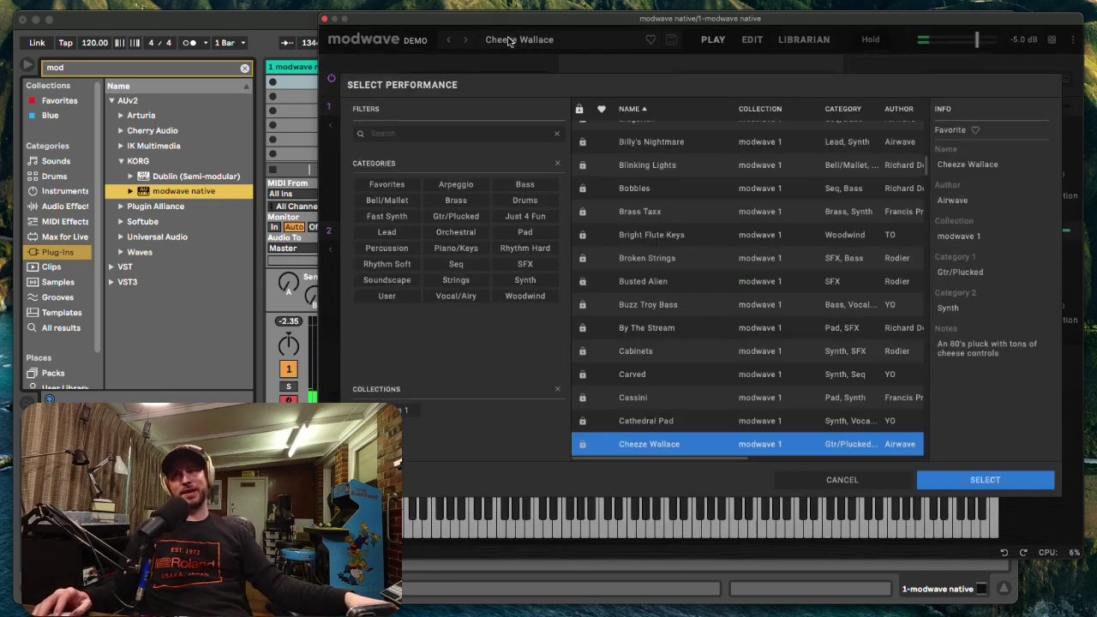
left_click(495, 40)
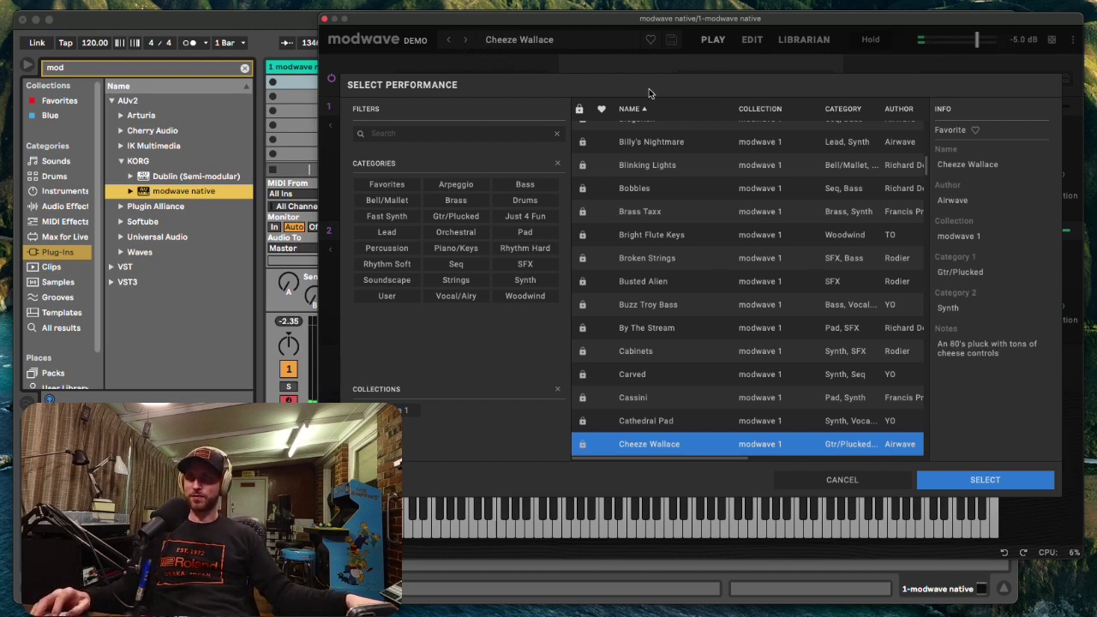
left_click(369, 76)
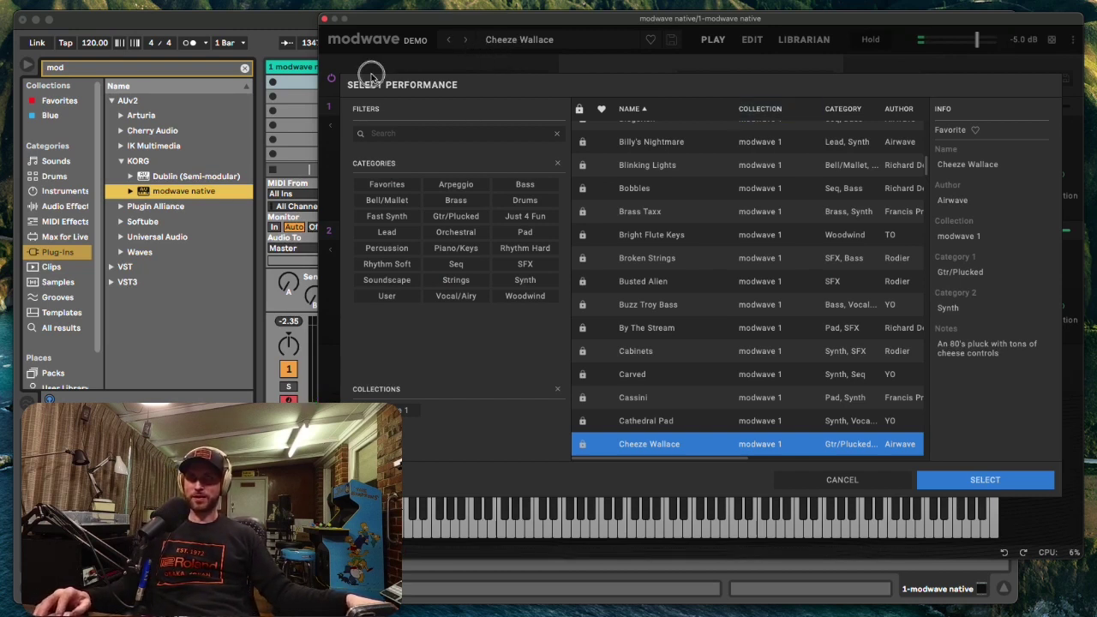
left_click(986, 481)
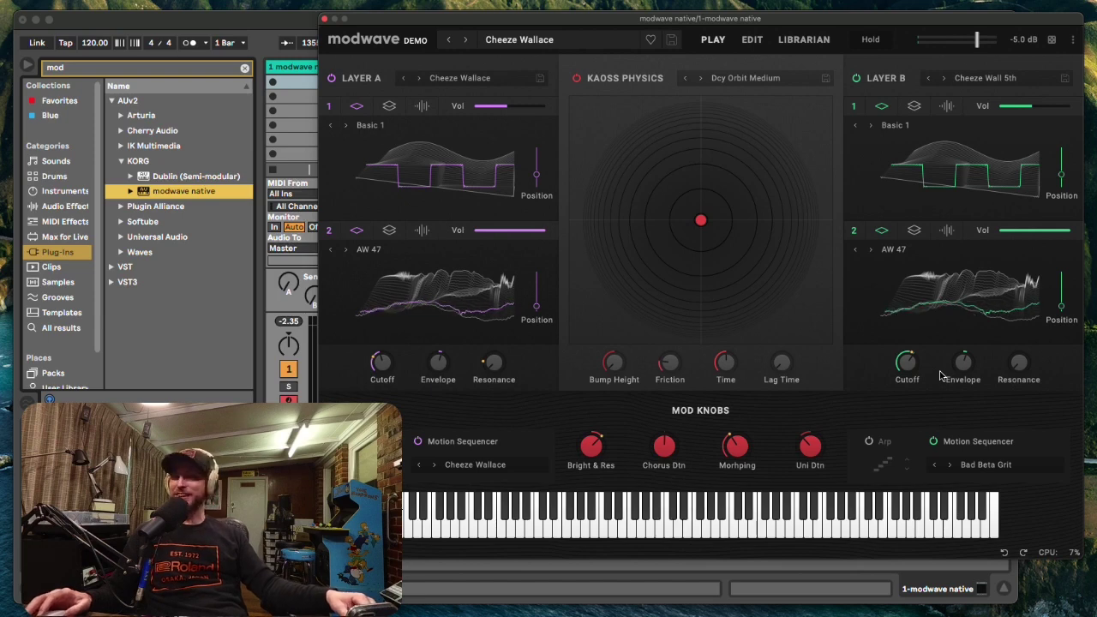
Load the Chime Pad and CineSpace performances in turn and move the Kaoss Physics ball in each
left_click(465, 40)
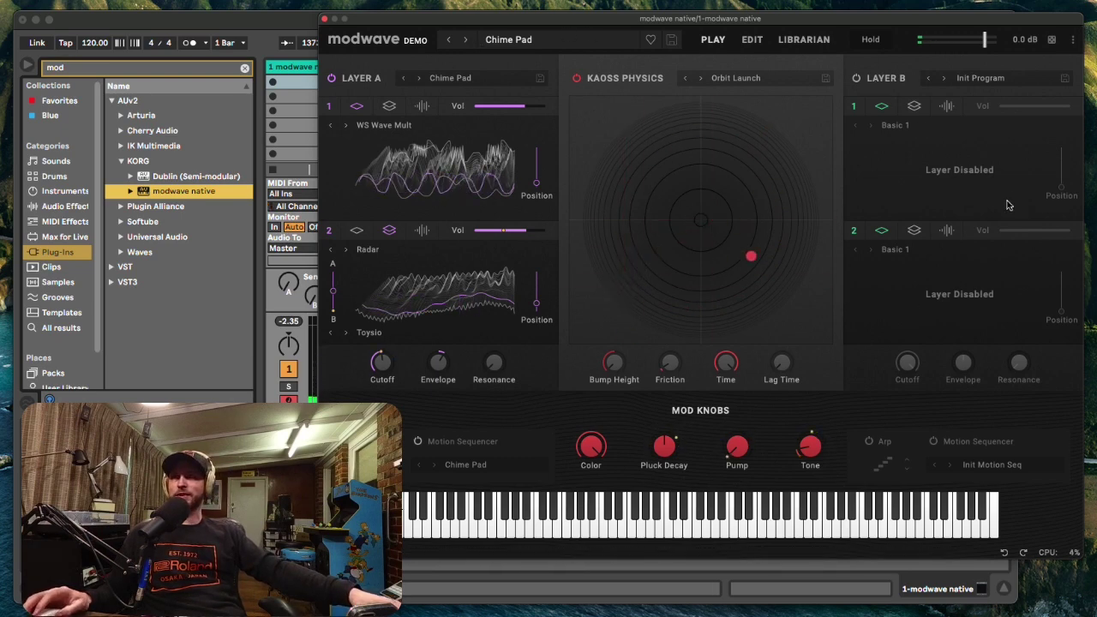
left_click(703, 239)
left_click_drag(703, 238, 625, 211)
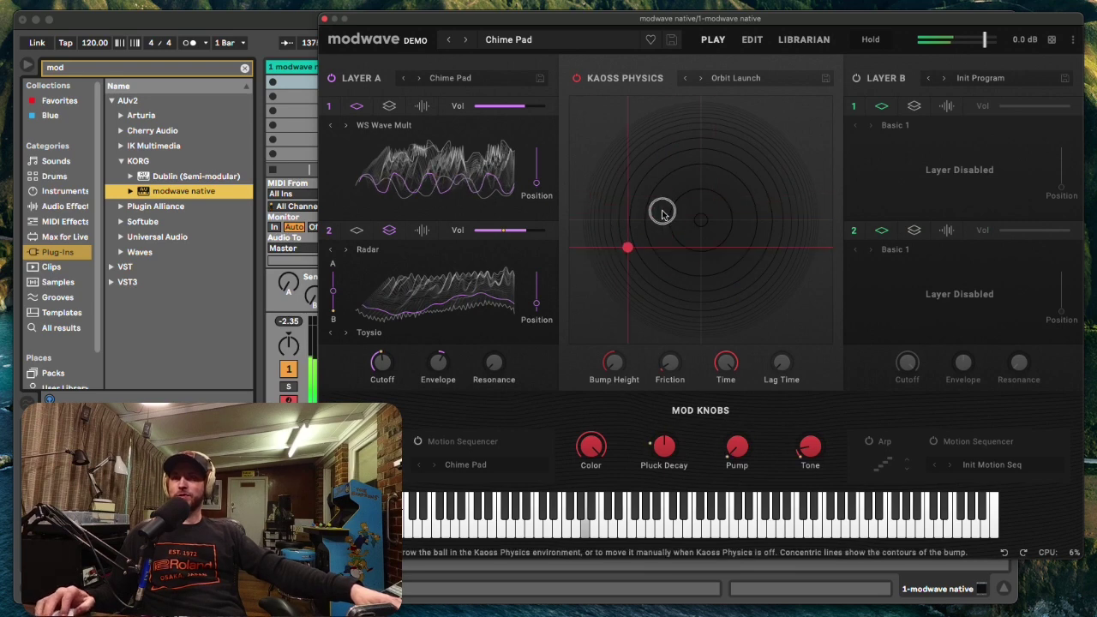
left_click(464, 40)
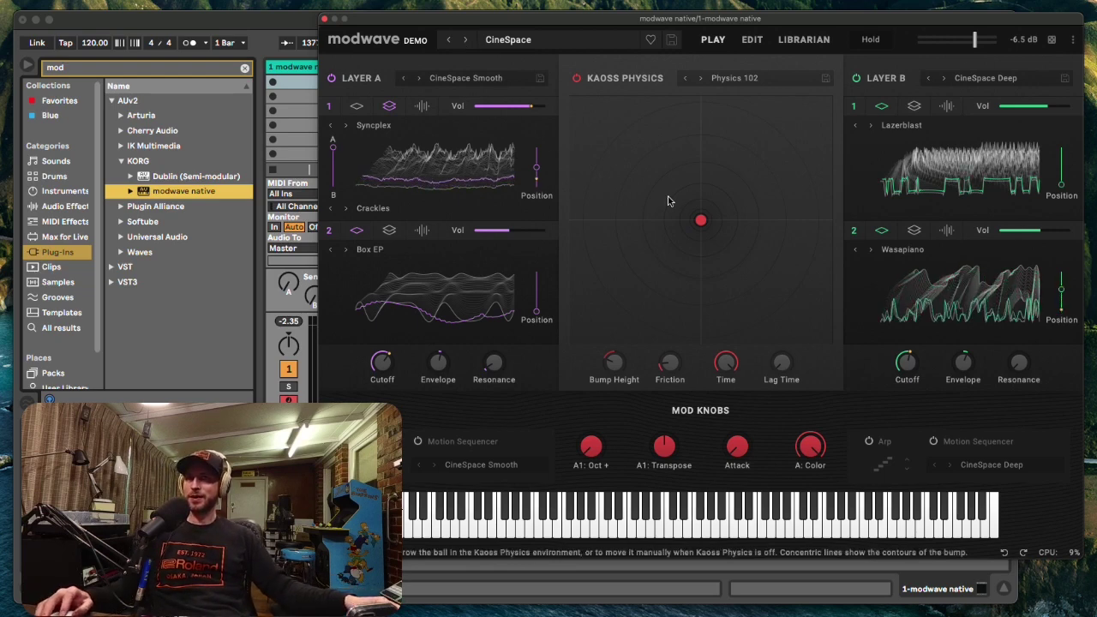
left_click(689, 287)
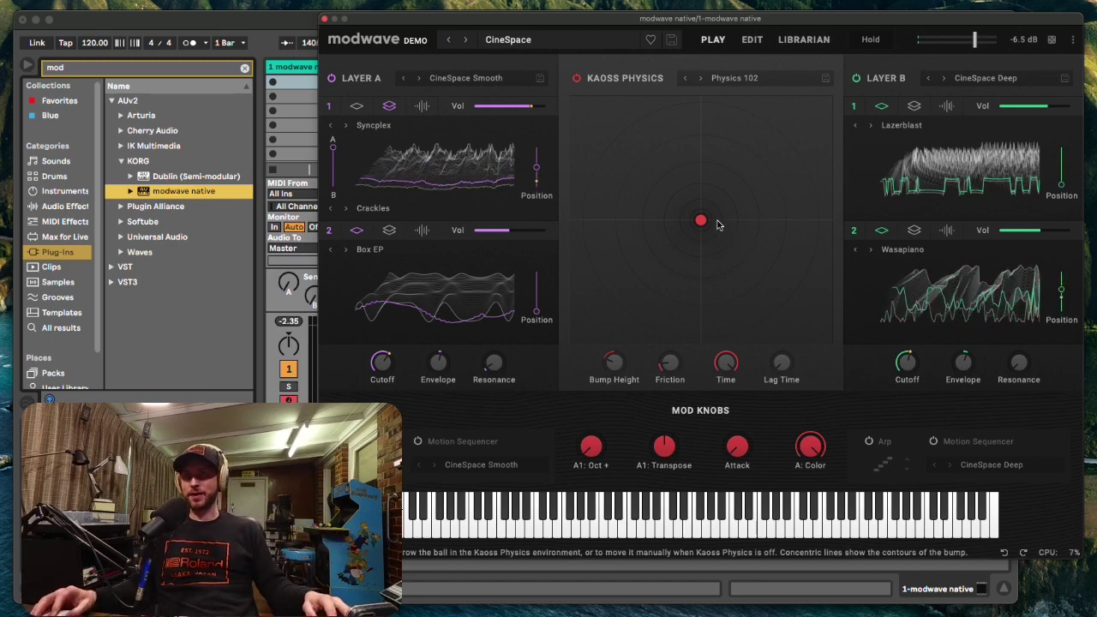
Switch CineSpace's Kaoss Physics preset to Pinball Corner, raise Friction and Lag Time, adjust Bump Height and reduce Time
left_click(701, 78)
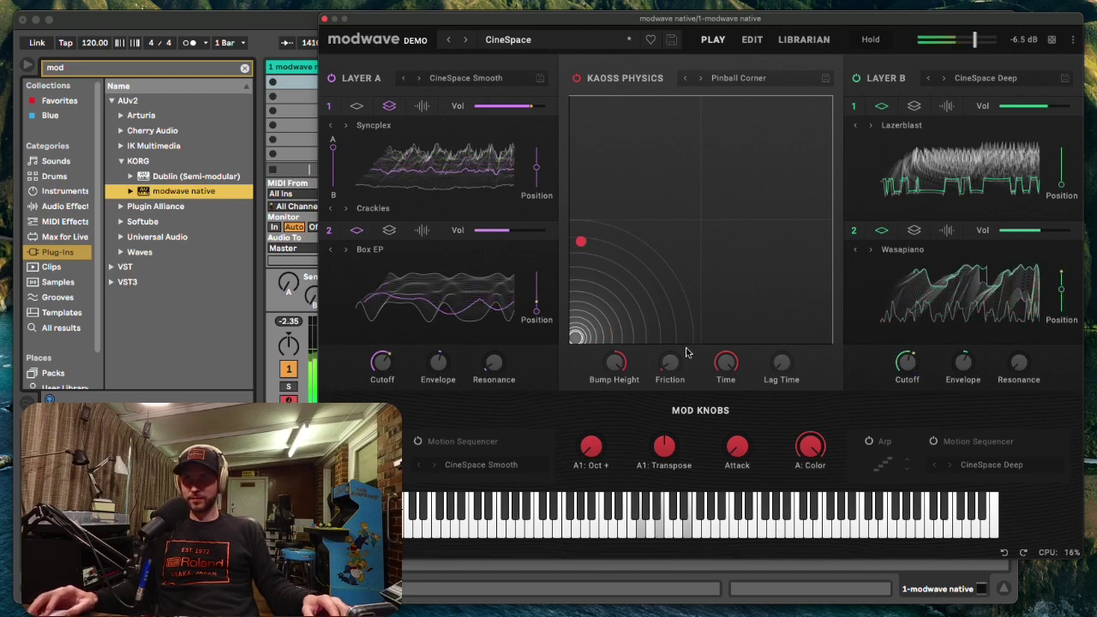
left_click_drag(669, 362, 667, 306)
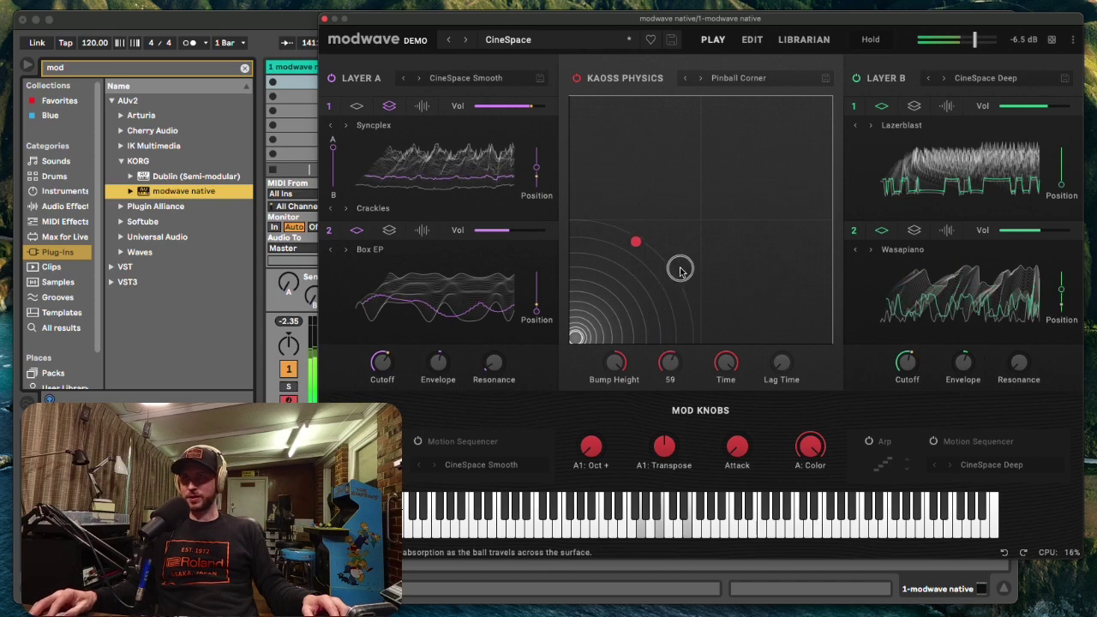
left_click_drag(786, 370, 780, 304)
left_click_drag(620, 365, 666, 403)
left_click_drag(725, 366, 737, 466)
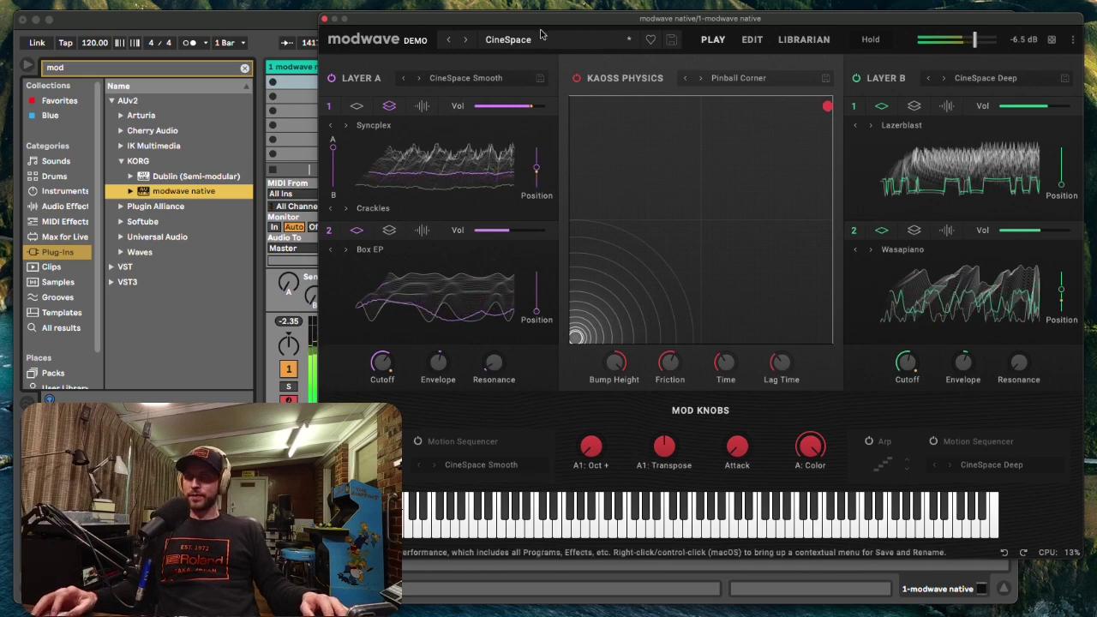
Advance through the Cold Atmospheres and Comet Rumble performances to Complex Array
left_click(466, 40)
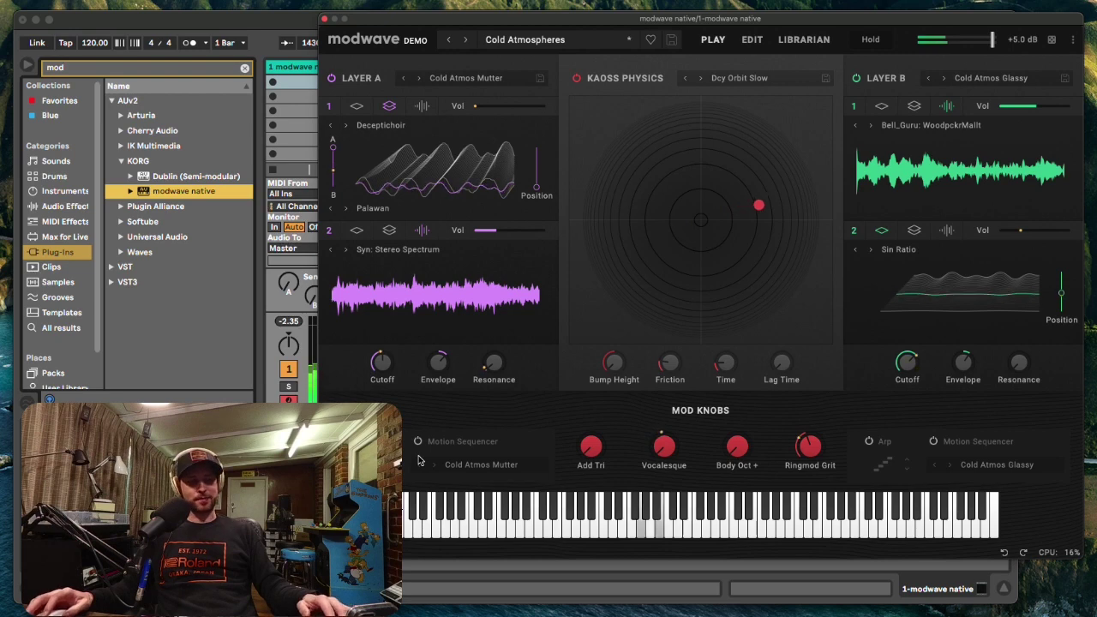
left_click(465, 40)
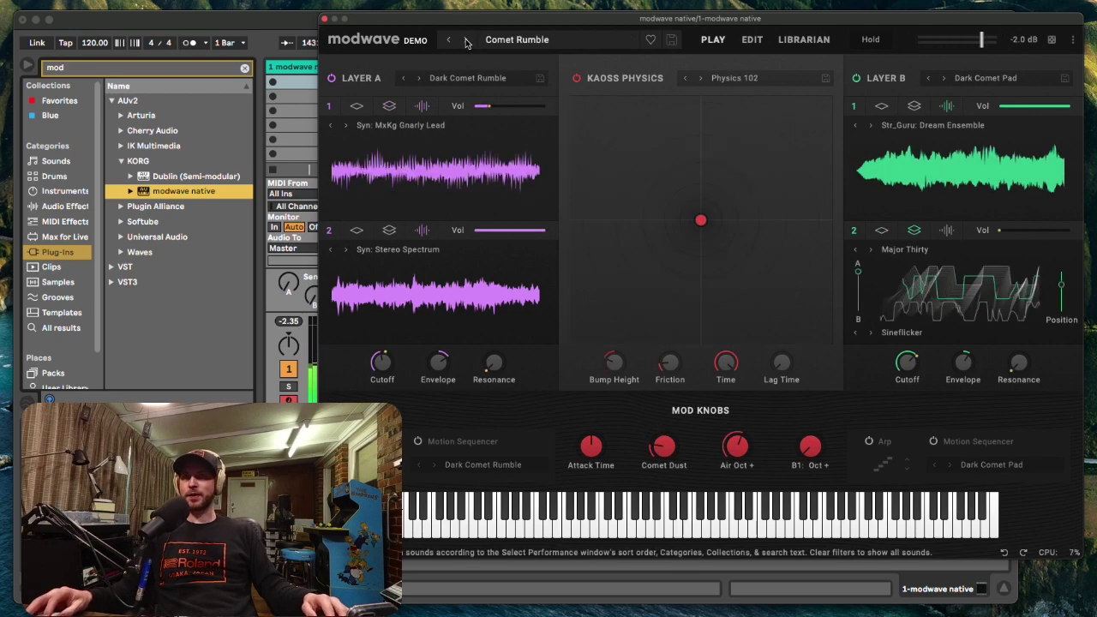
left_click(466, 40)
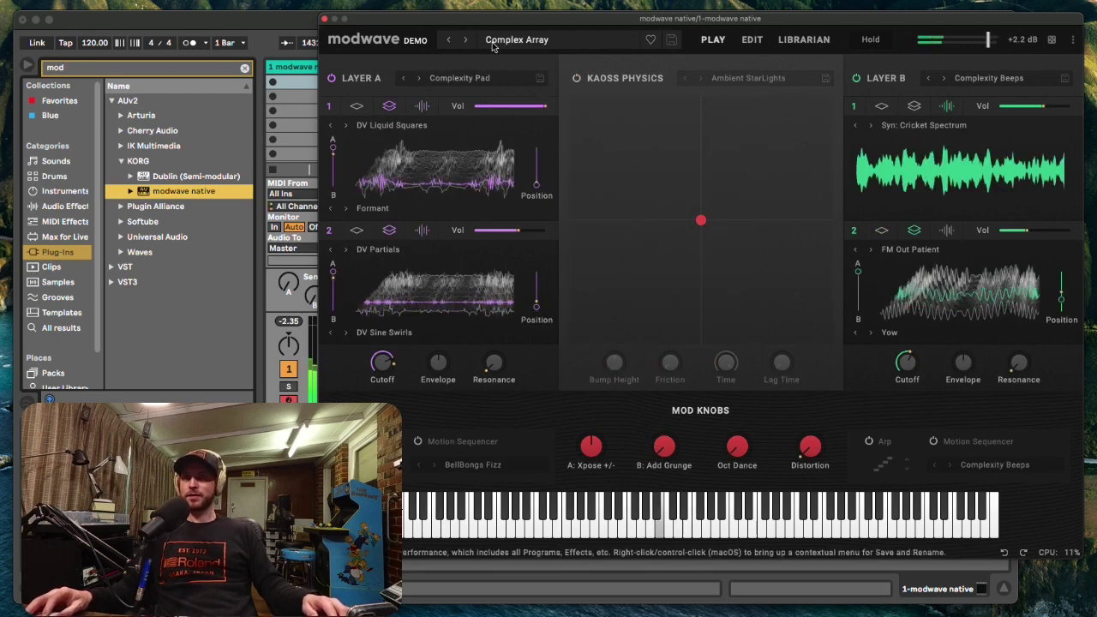
Load the Deci Dub Bass performance from the performance browser and keep Deci Dub Bass as its Layer A motion sequence
left_click(495, 42)
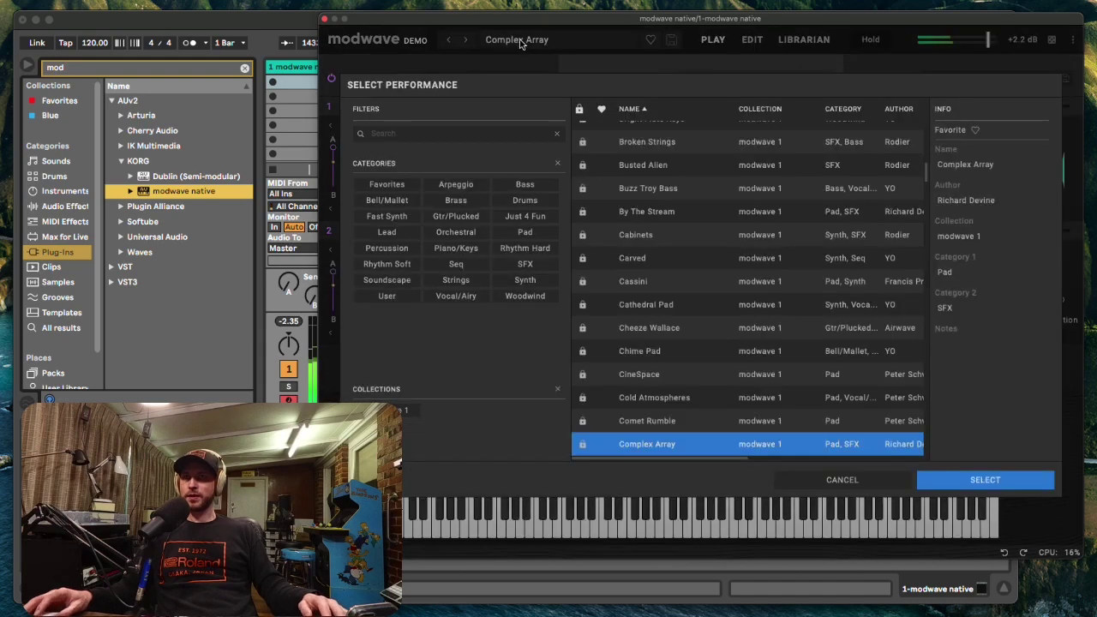
scroll(649, 285, "down", 5)
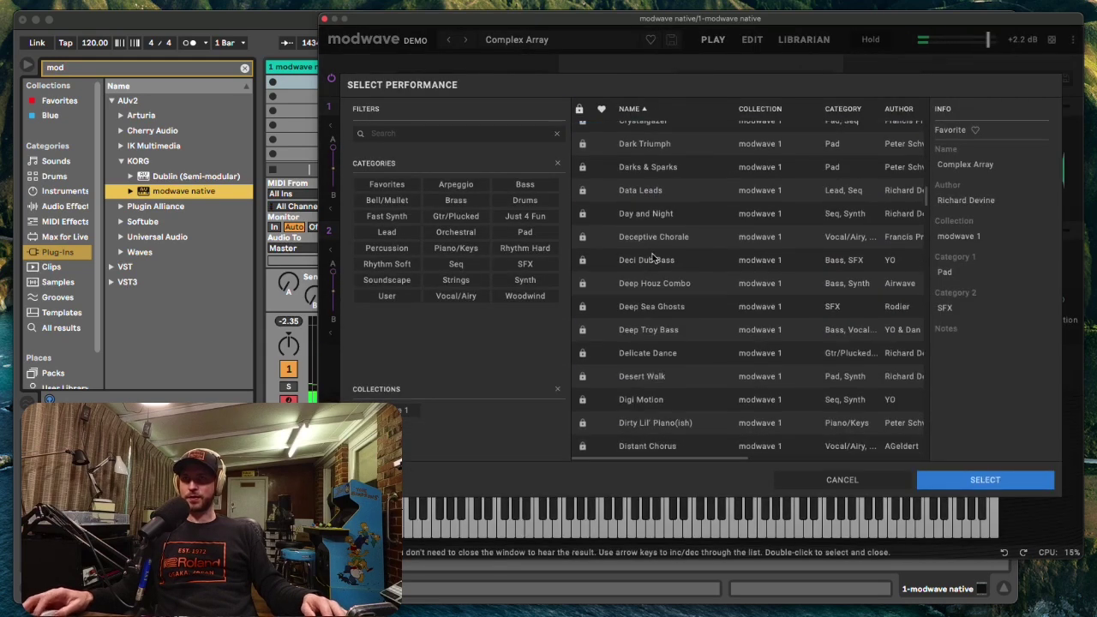
double_click(657, 257)
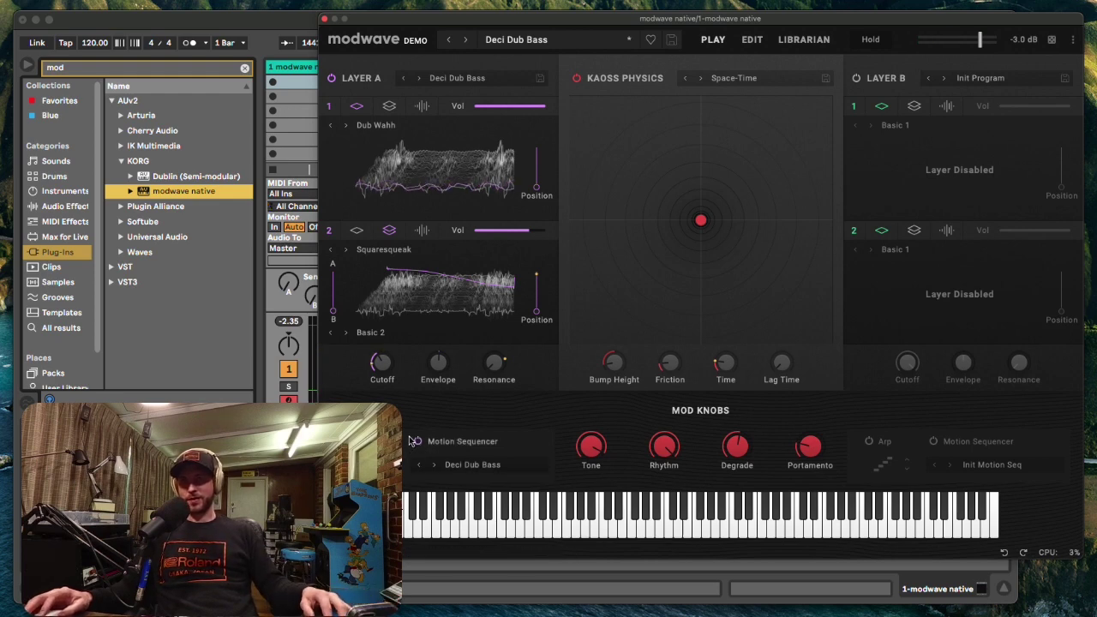
left_click(484, 469)
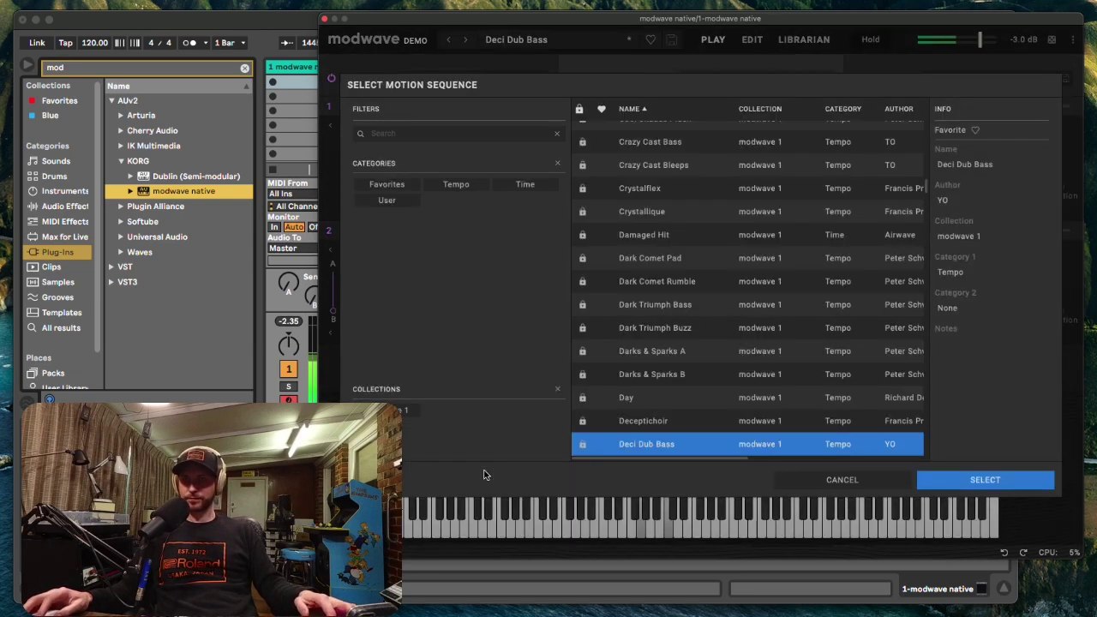
left_click(960, 481)
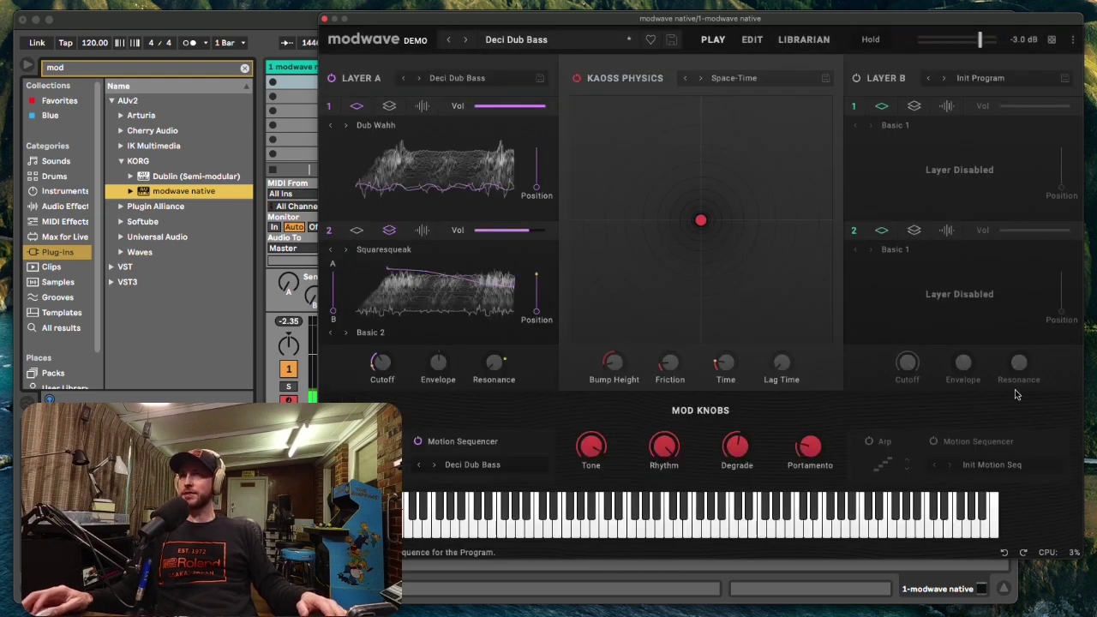
Randomize the whole performance once with FX/Mod Knob Values and Modulation Intensities at 25% and Randomize FX Enables on
left_click(1051, 42)
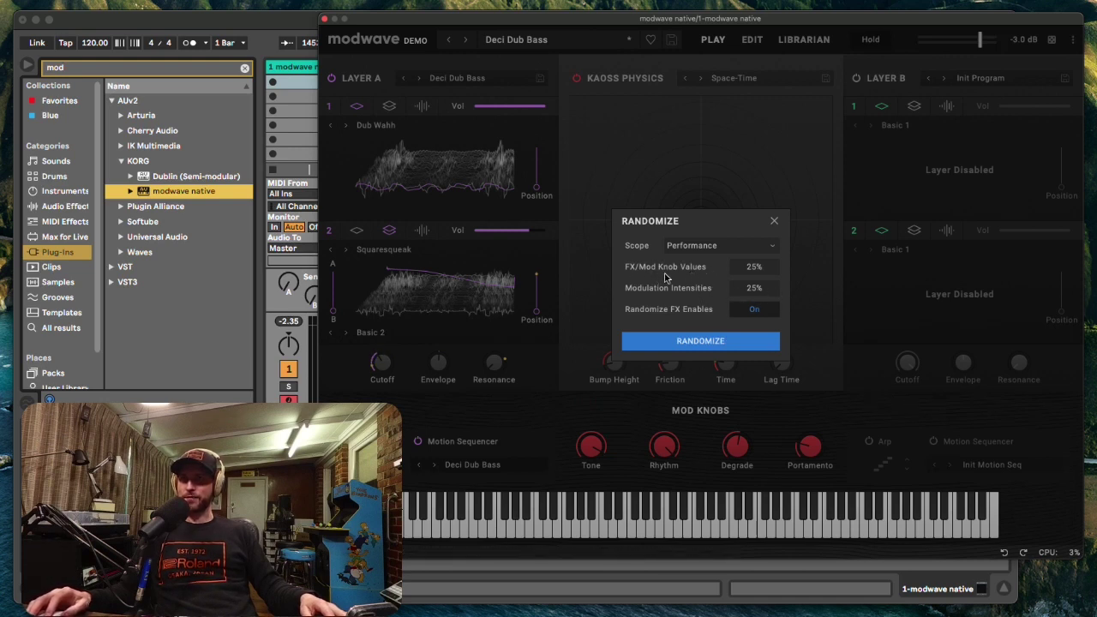
left_click(698, 340)
left_click(774, 224)
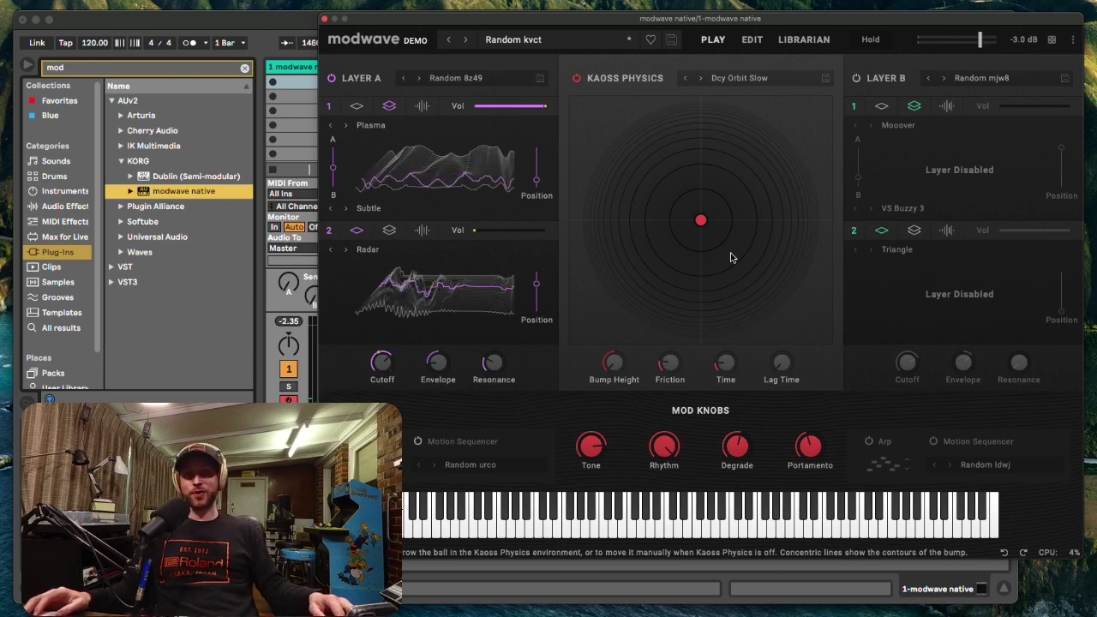
Randomize the performance several more times with the same 25% settings to generate further random sounds
left_click(1051, 40)
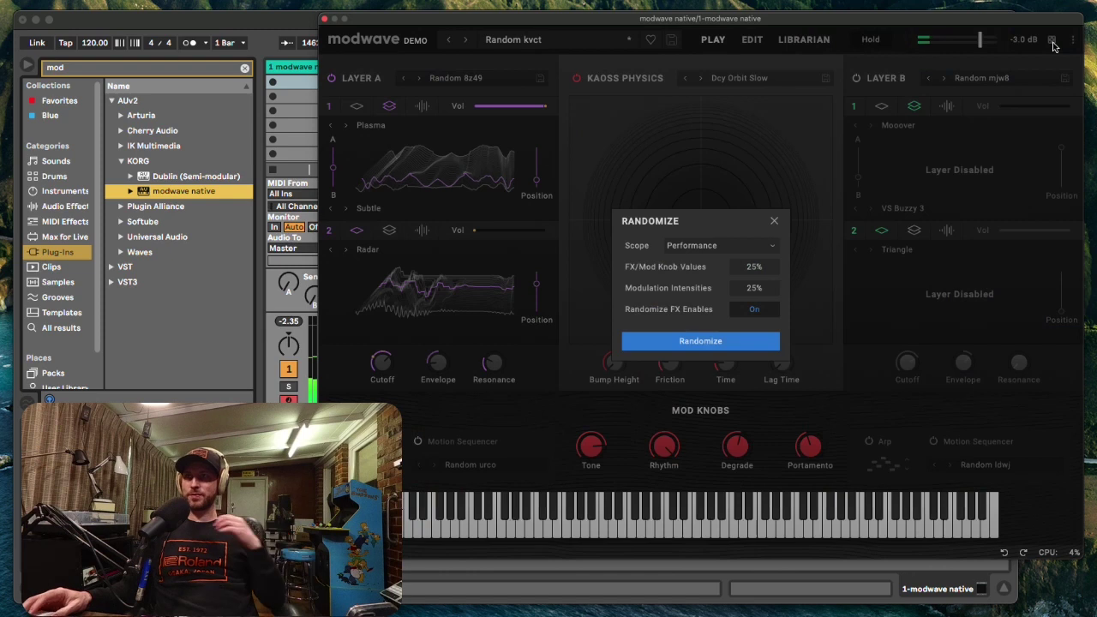
left_click(701, 343)
left_click(700, 341)
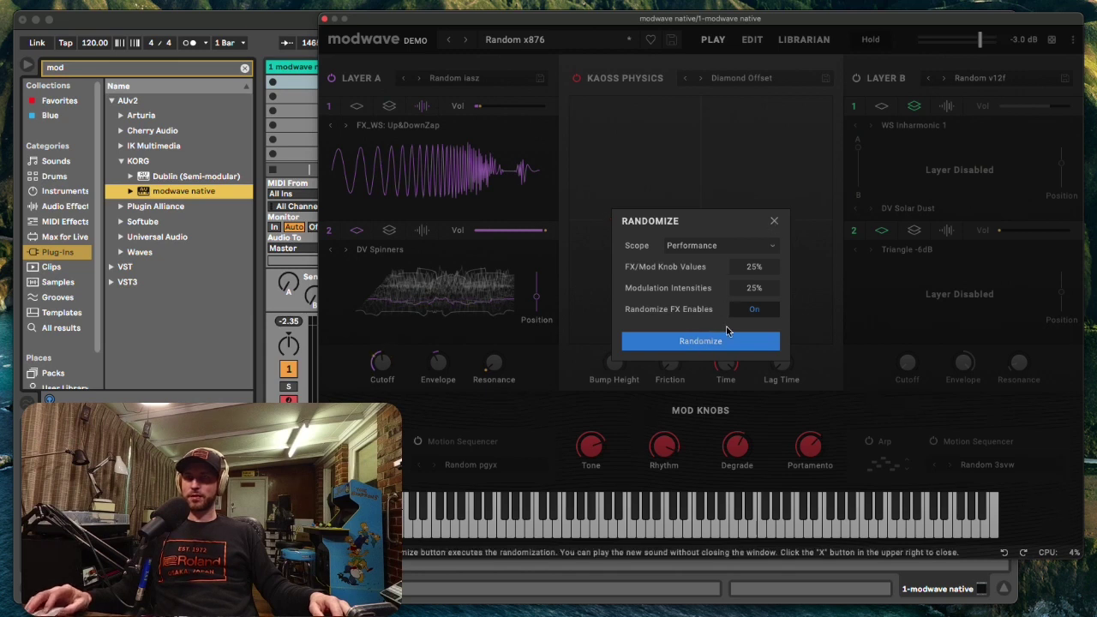
left_click(737, 311)
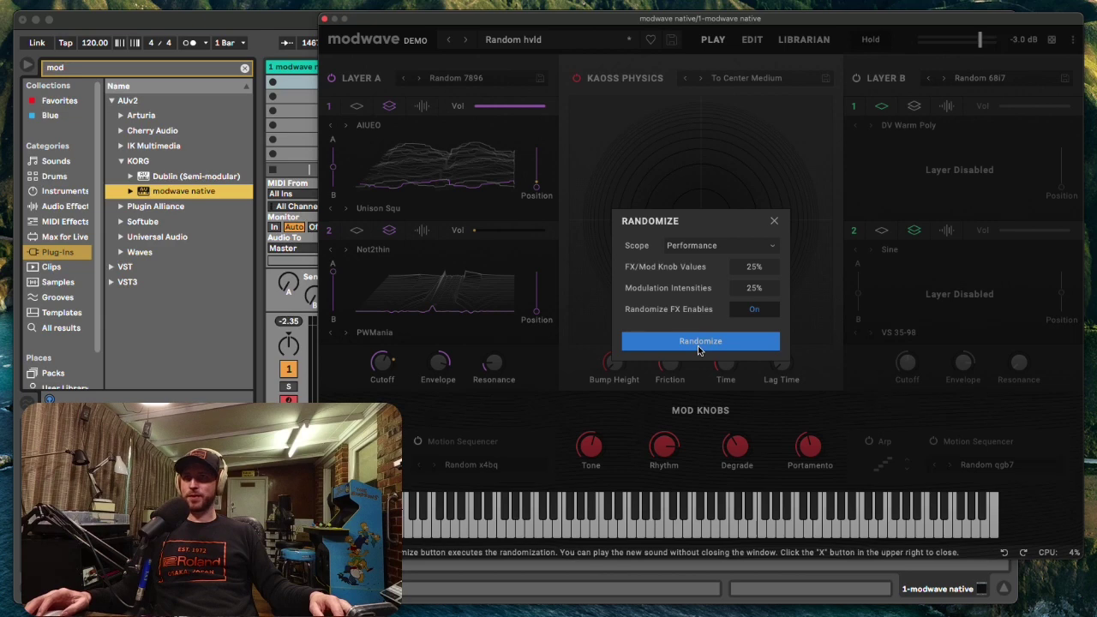
left_click(697, 343)
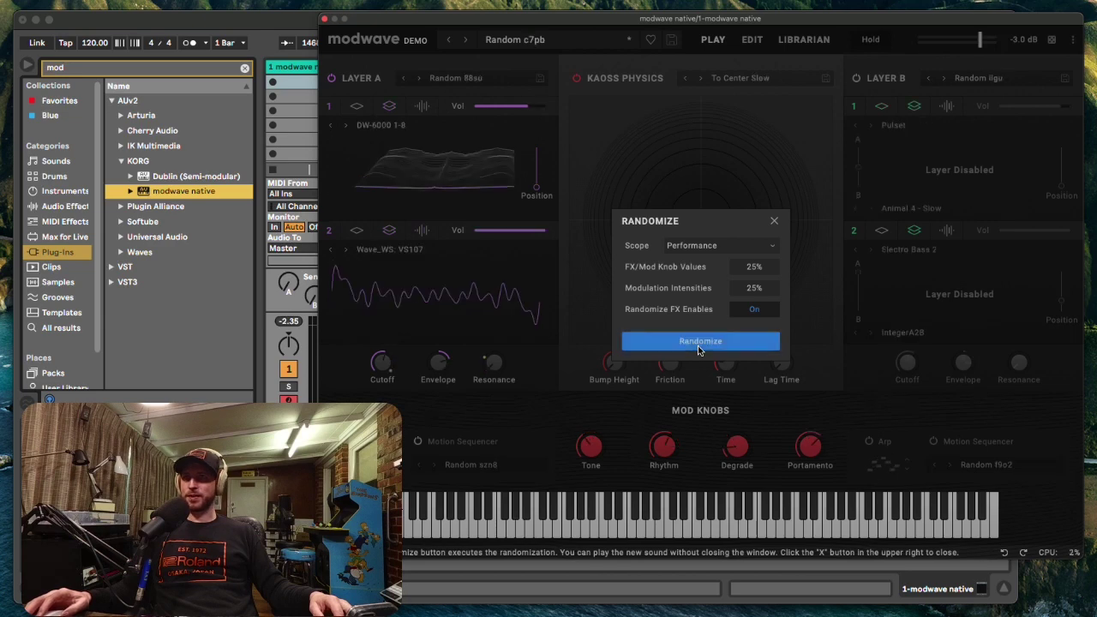
left_click(775, 220)
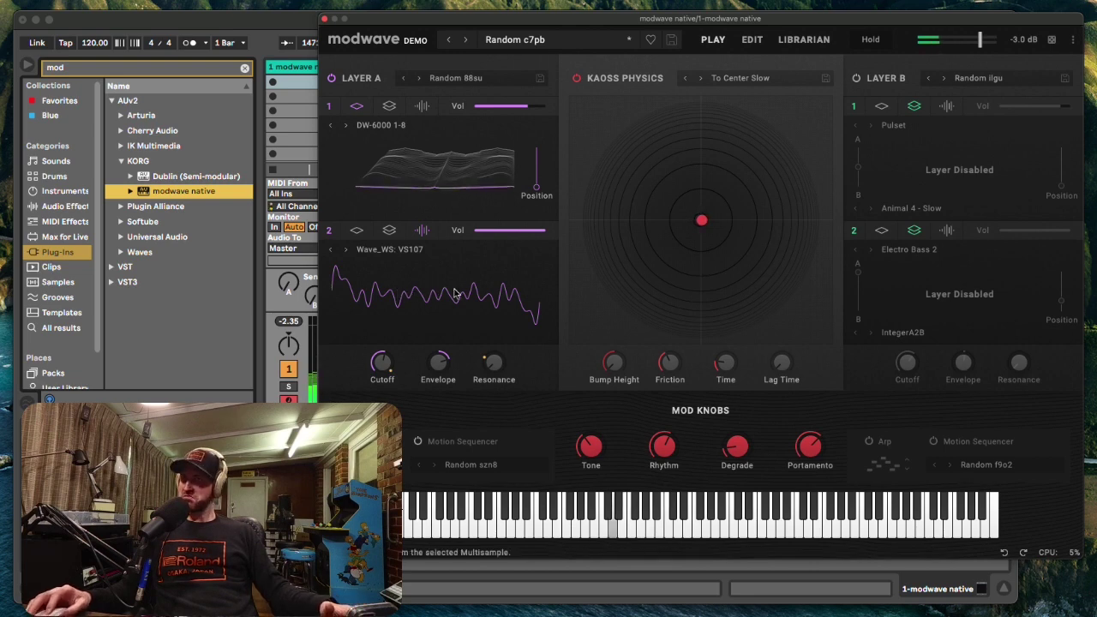
left_click(1054, 40)
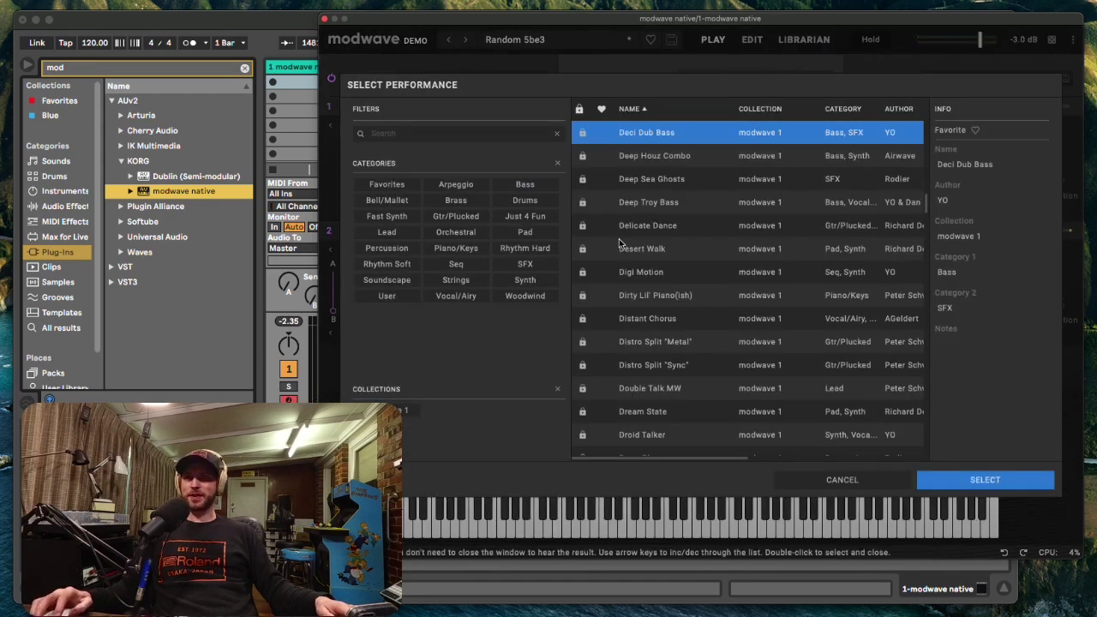
Load the Desert Walk performance from the browser and advance to Digi Motion
double_click(625, 245)
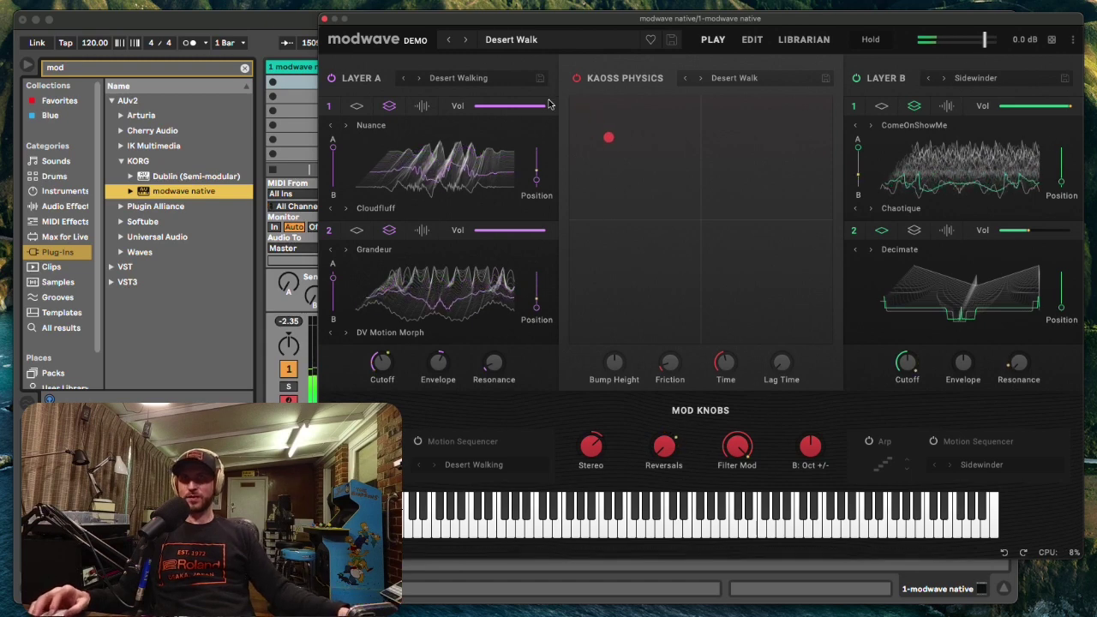
left_click(465, 41)
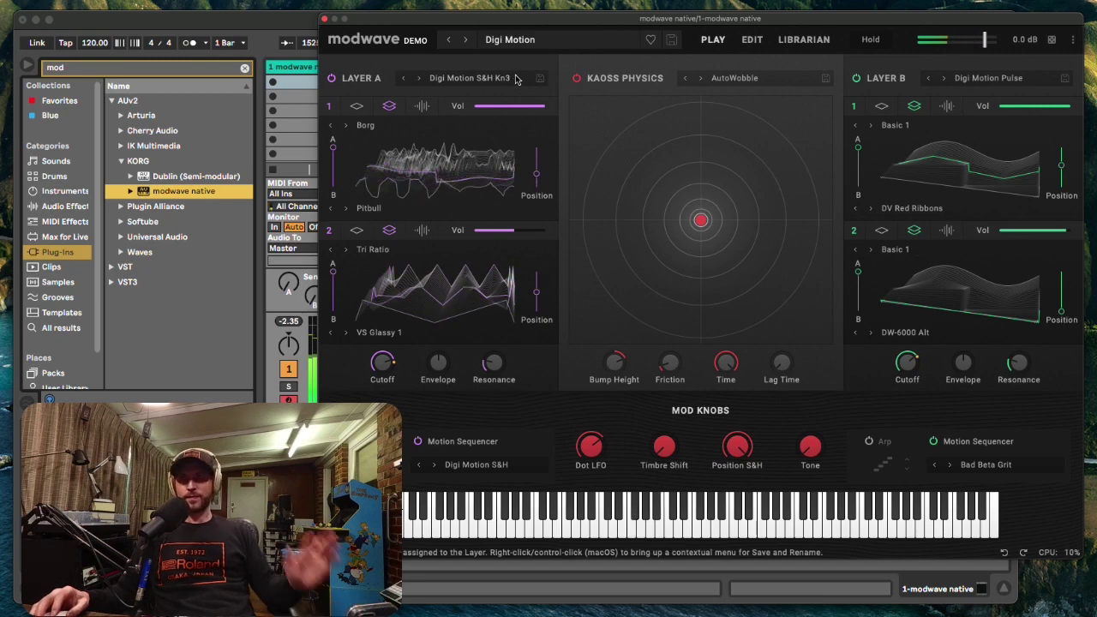
Switch Digi Motion's Layer A program to Dirty Lil' Piano and throw the Kaoss Physics ball under the AutoWobble and Autolaunch presets
left_click(419, 79)
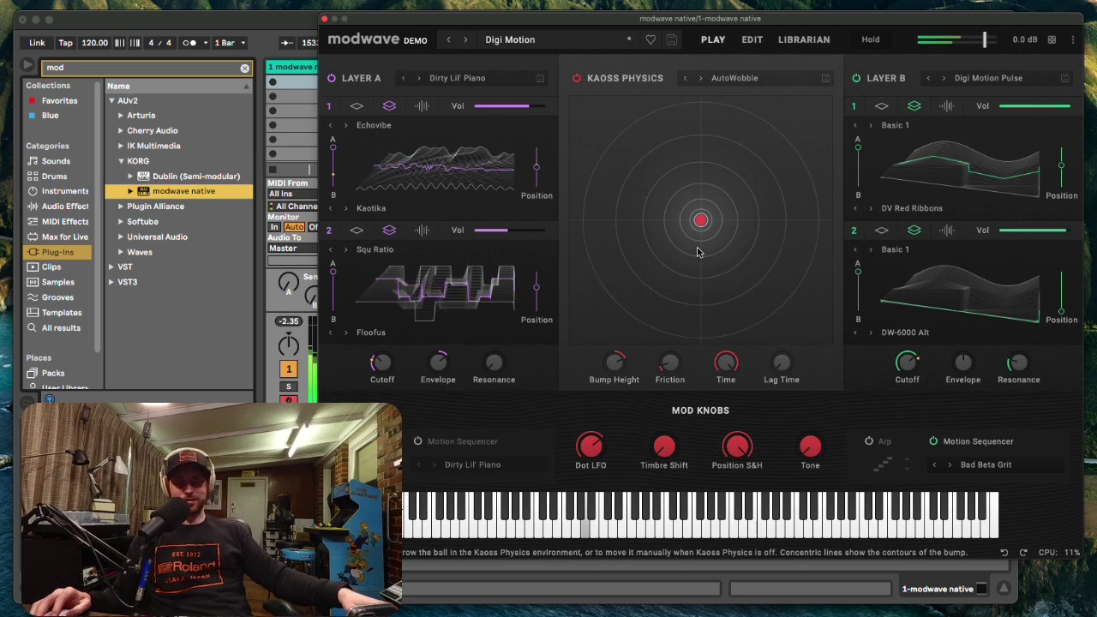
left_click_drag(700, 221, 746, 181)
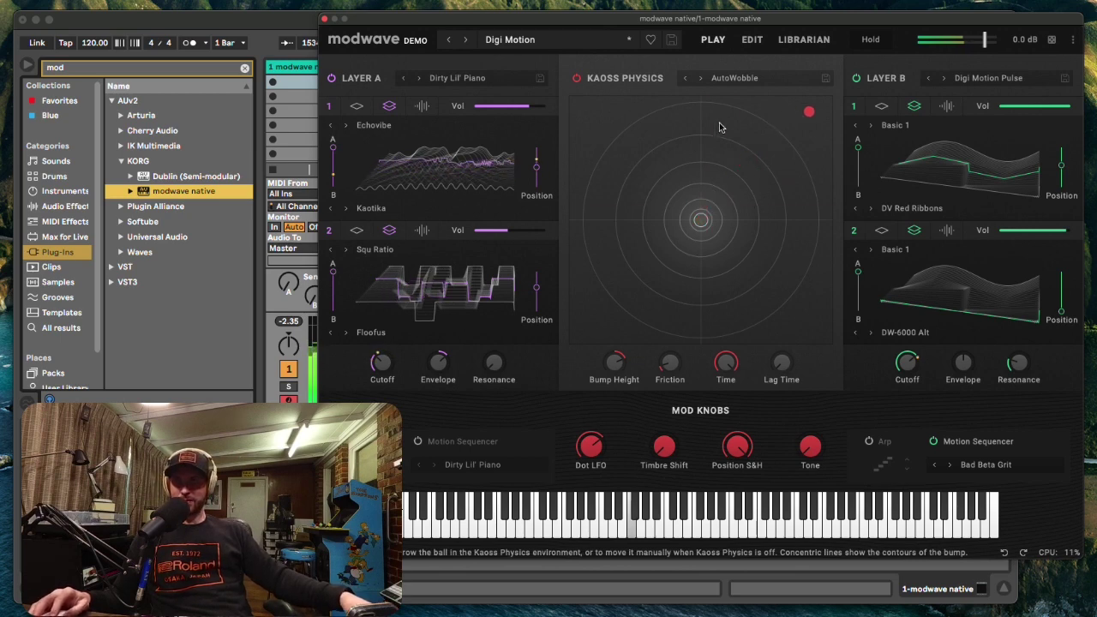
left_click(700, 78)
left_click(700, 78)
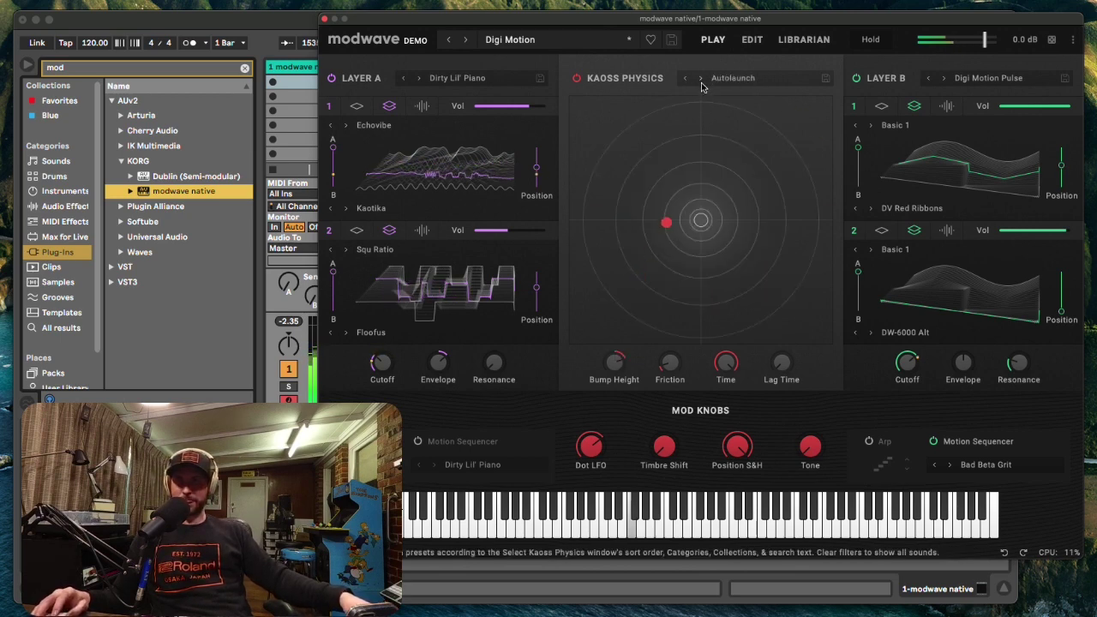
mouse_move(750, 155)
left_mouse_down()
mouse_move(787, 163)
mouse_move(760, 156)
left_mouse_up()
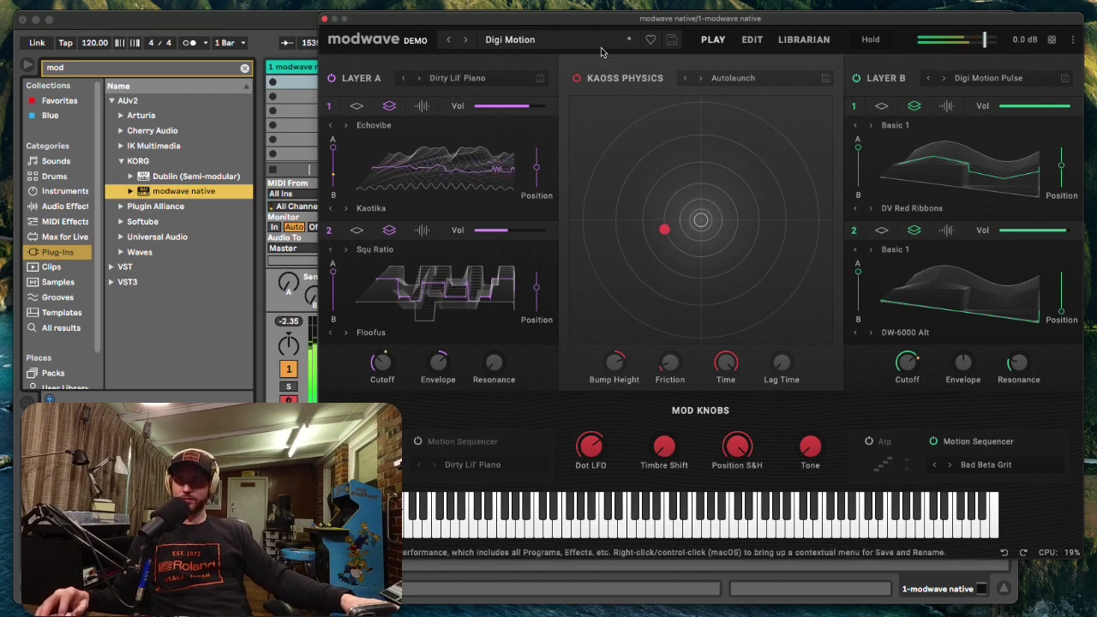
Advance through Dirty Lil' Piano(ish) and Distant Chorus to the Distro Split "Metal" performance and reposition the plug-in window
left_click(467, 40)
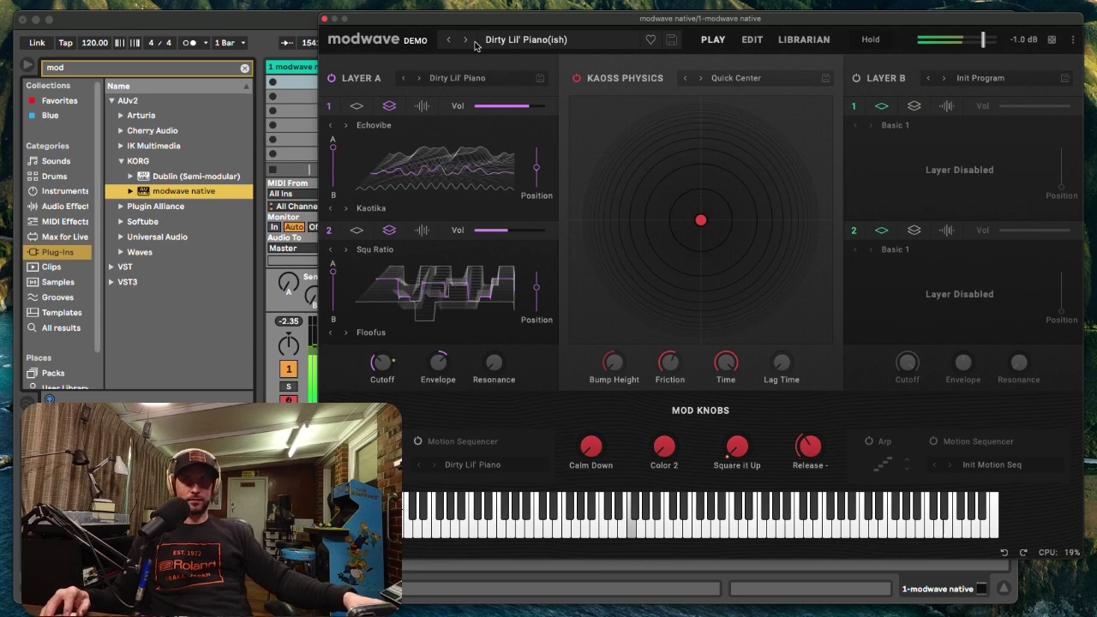
left_click(466, 40)
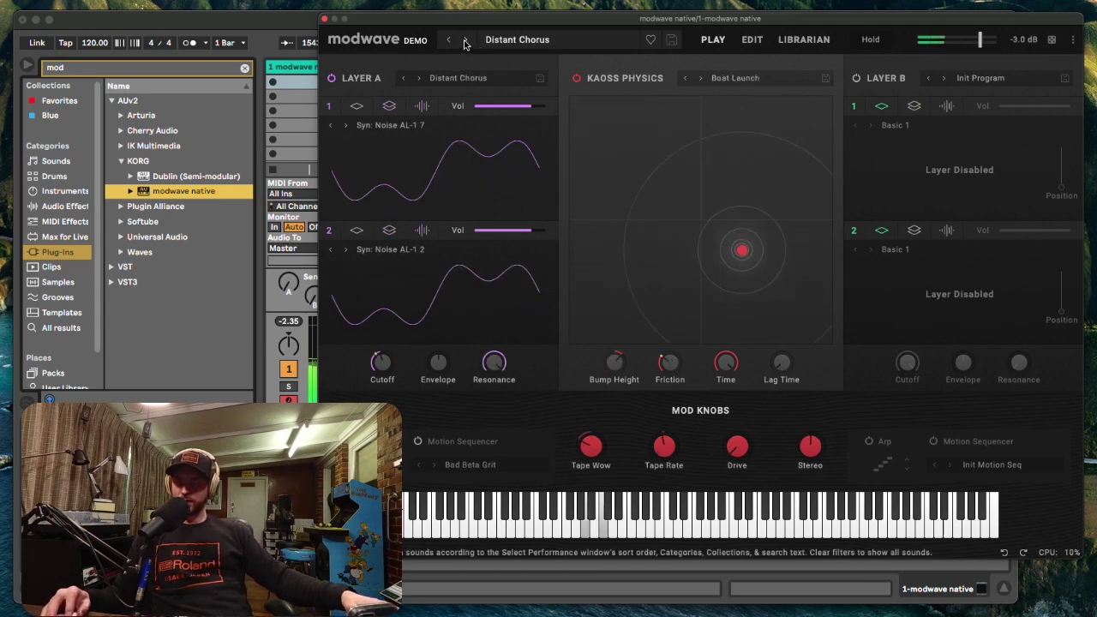
left_click(464, 41)
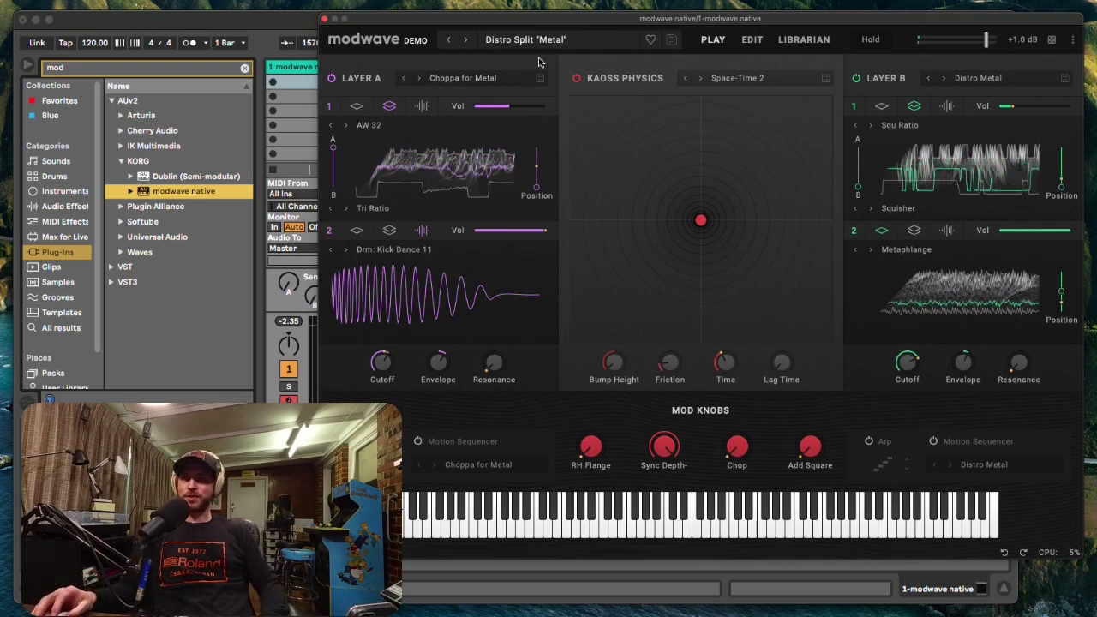
left_click_drag(533, 21, 481, 43)
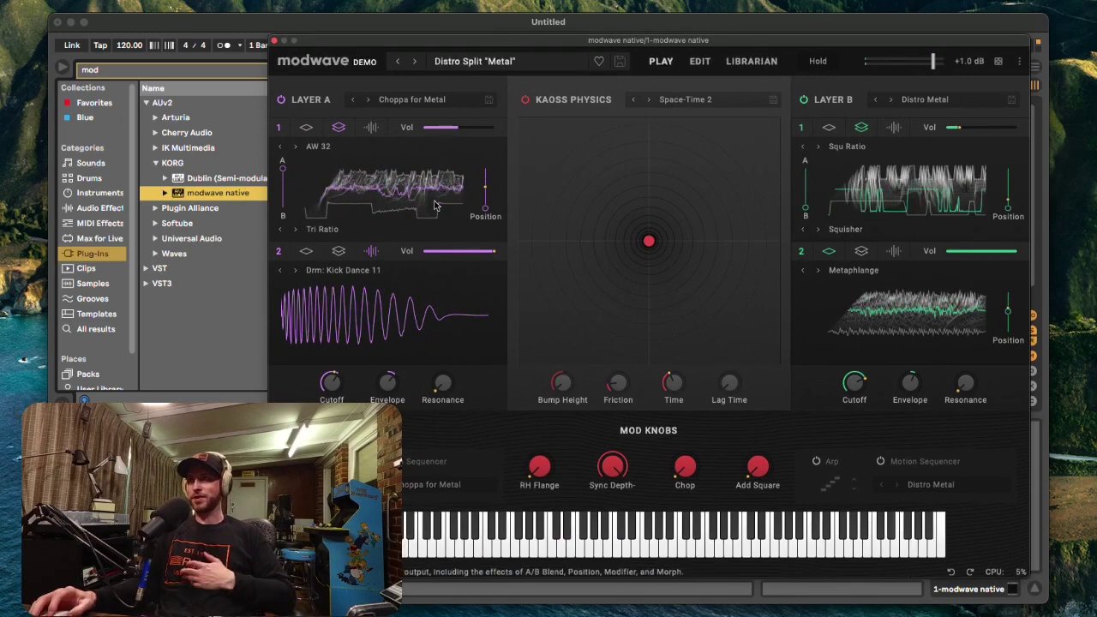